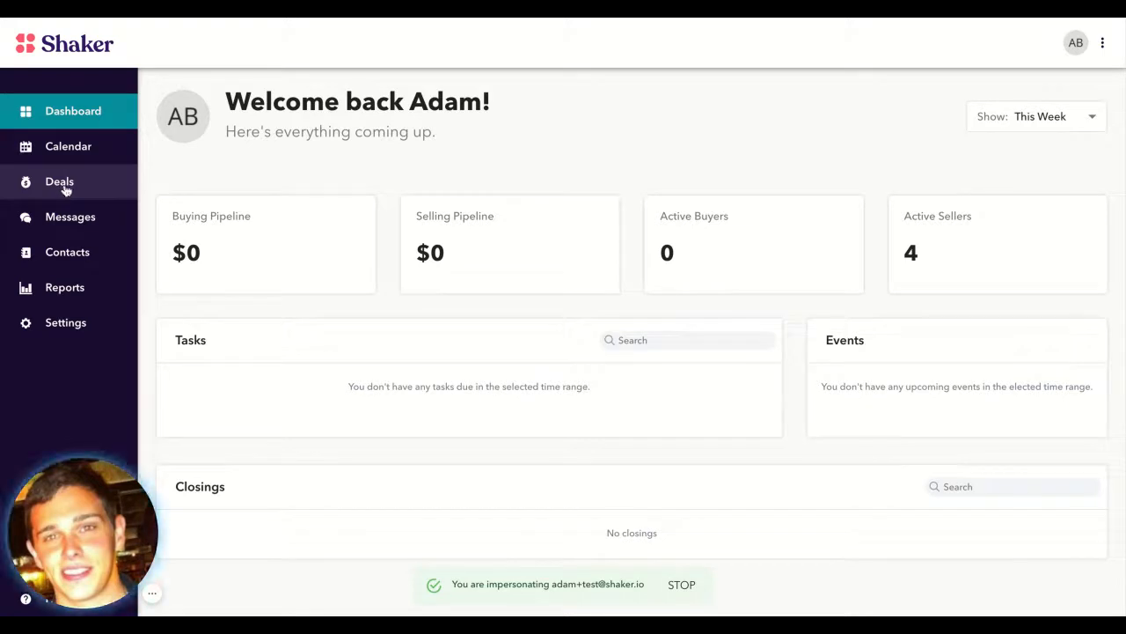
Open the first deal in the Prospect stage of the selling deals for editing
{"action": "left_click", "coordinate": [63, 185]}
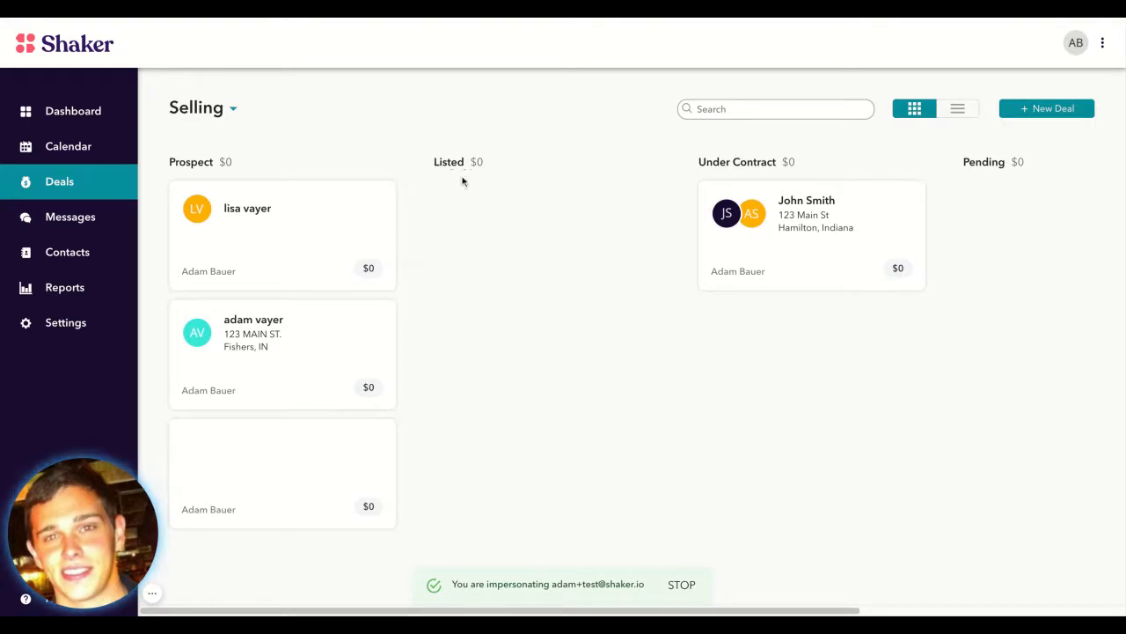
{"action": "left_click", "coordinate": [291, 216]}
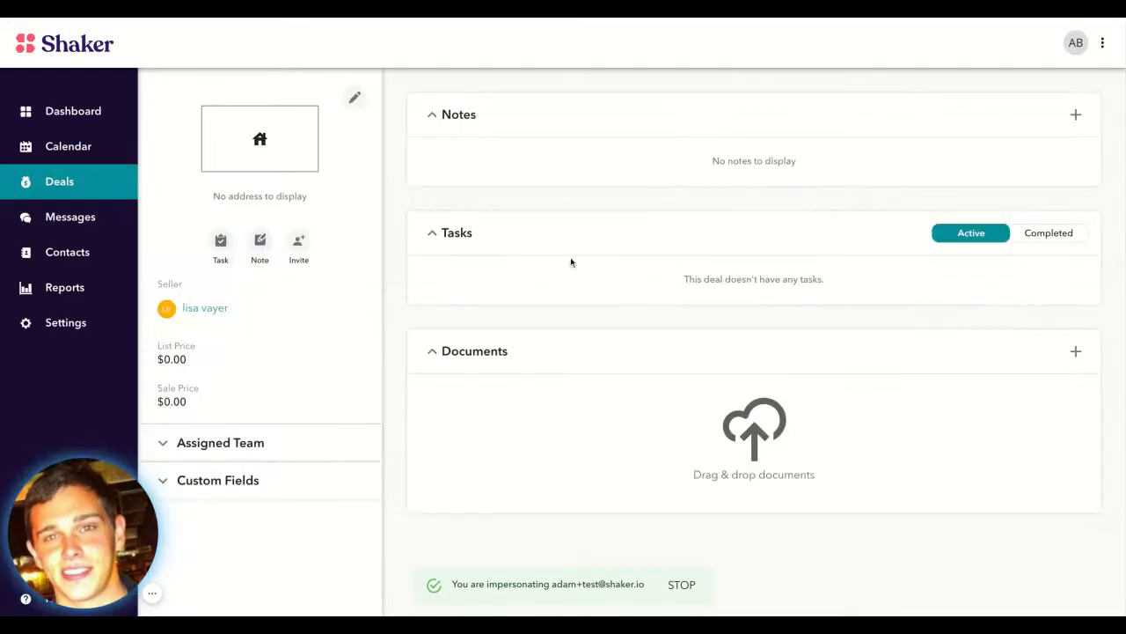
{"action": "left_click", "coordinate": [355, 100]}
Enter the property's street address, city and state in the deal
{"action": "left_click", "coordinate": [748, 193]}
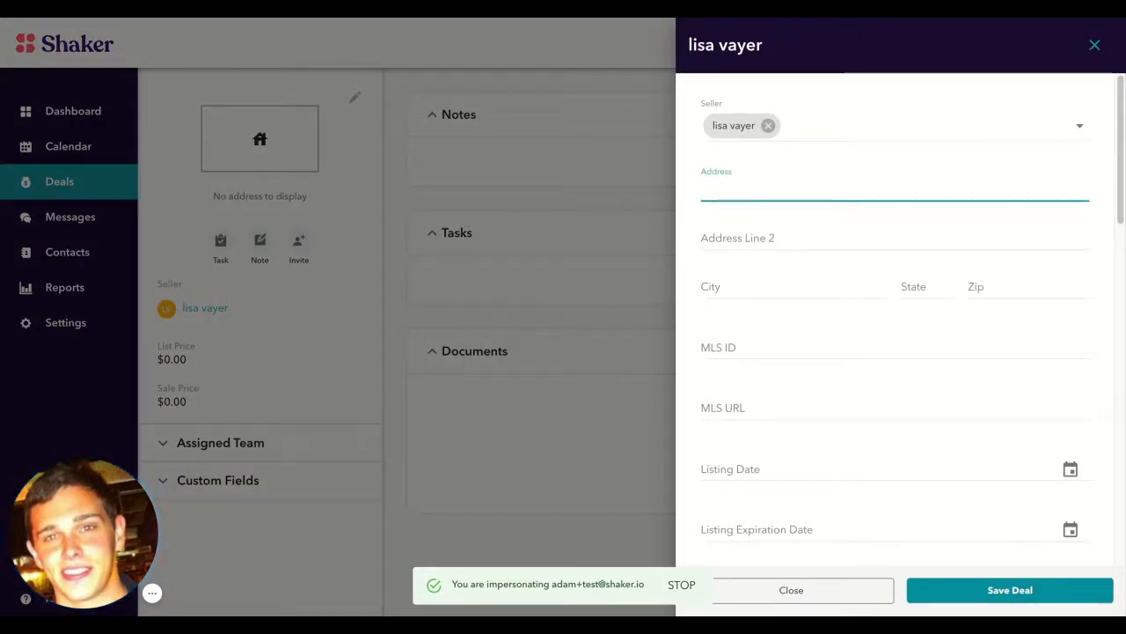
{"action": "type", "text": "789 First"}
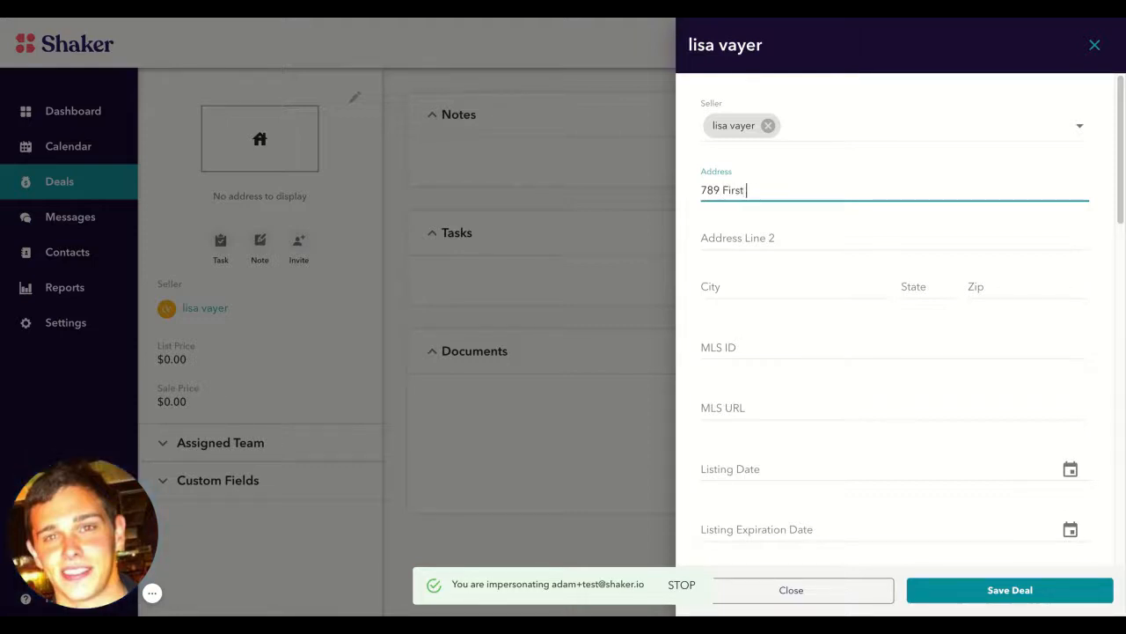
{"action": "type", "text": " St."}
{"action": "key", "text": "Tab"}
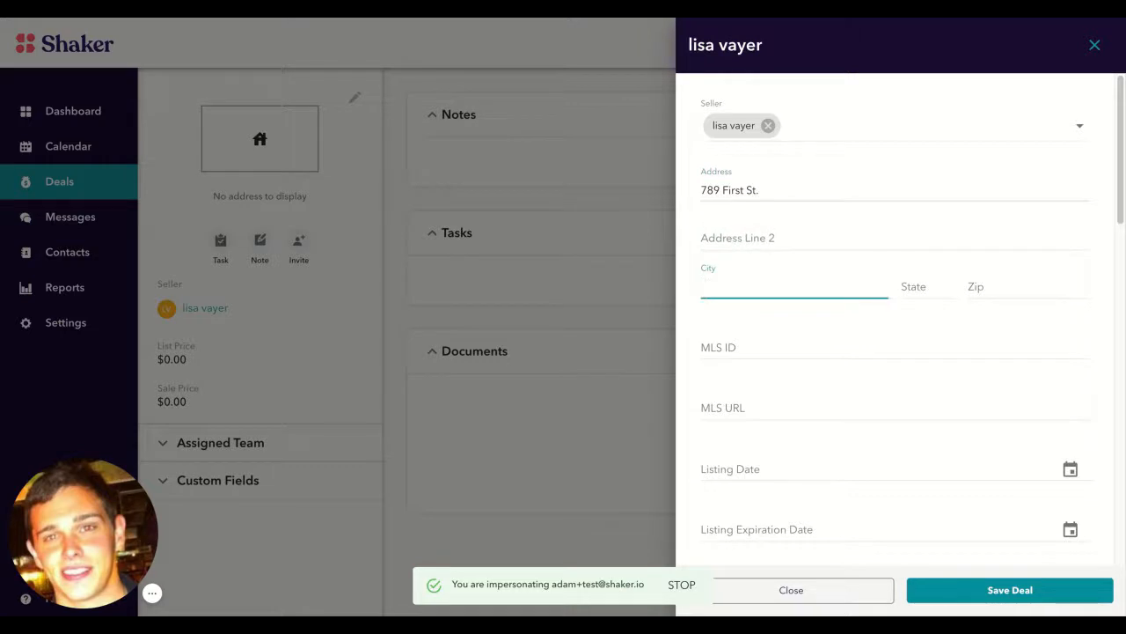
{"action": "type", "text": "Fishers"}
{"action": "key", "text": "Tab"}
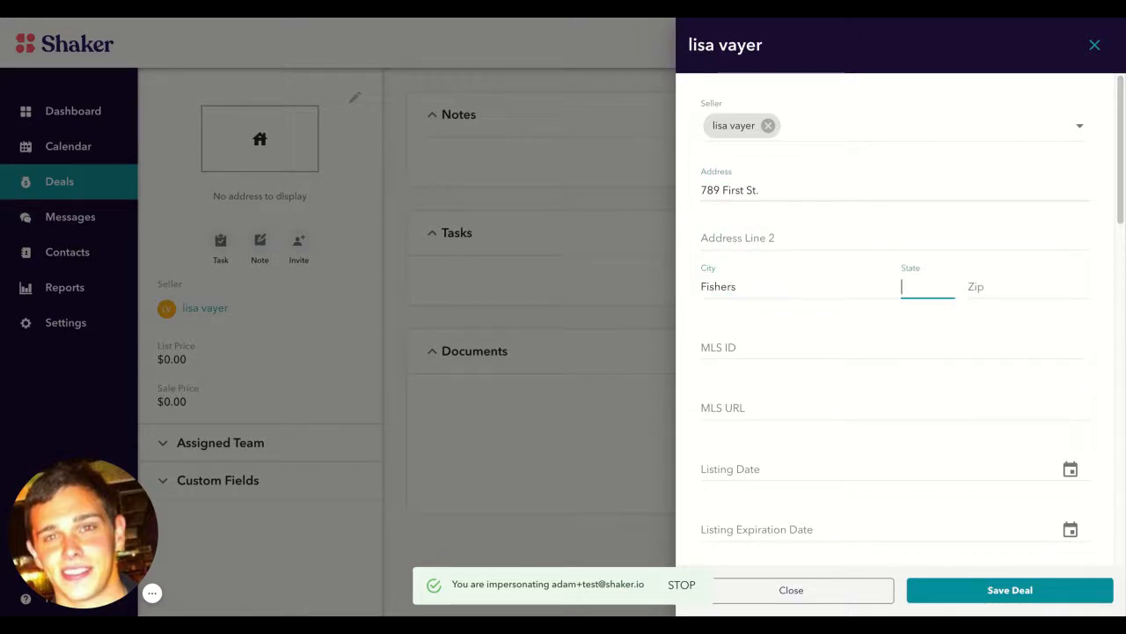
{"action": "type", "text": "In"}
{"action": "key", "text": "BackSpace"}
{"action": "type", "text": "N"}
Set the deal's listing date to 4/7/2021 and save the deal
{"action": "left_click", "coordinate": [1070, 470]}
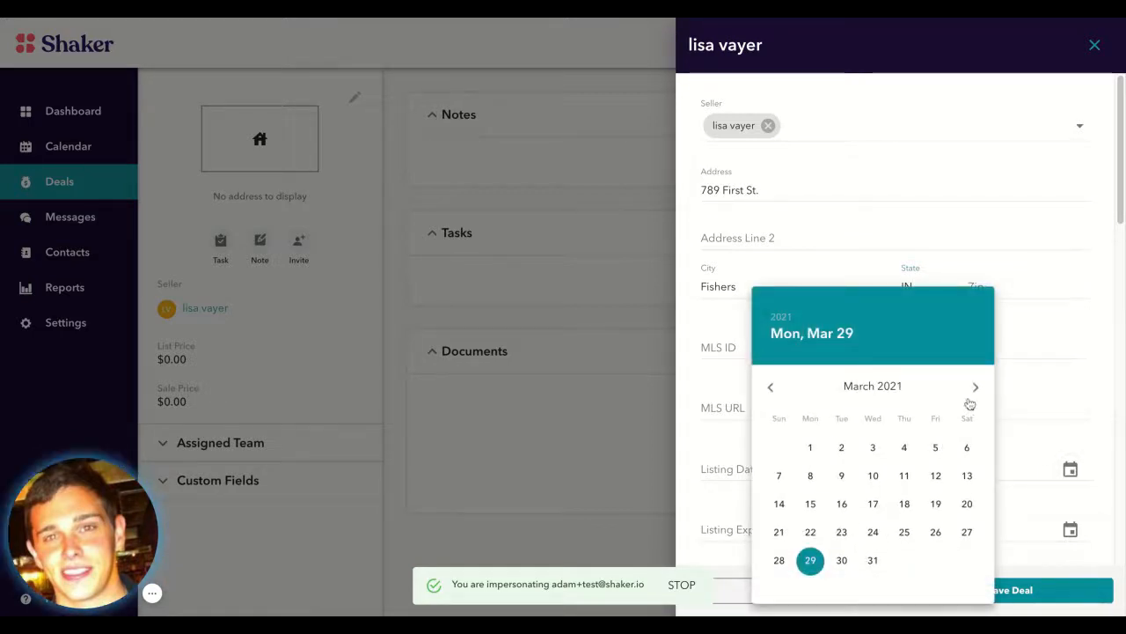
{"action": "left_click", "coordinate": [970, 396]}
{"action": "left_click", "coordinate": [875, 476]}
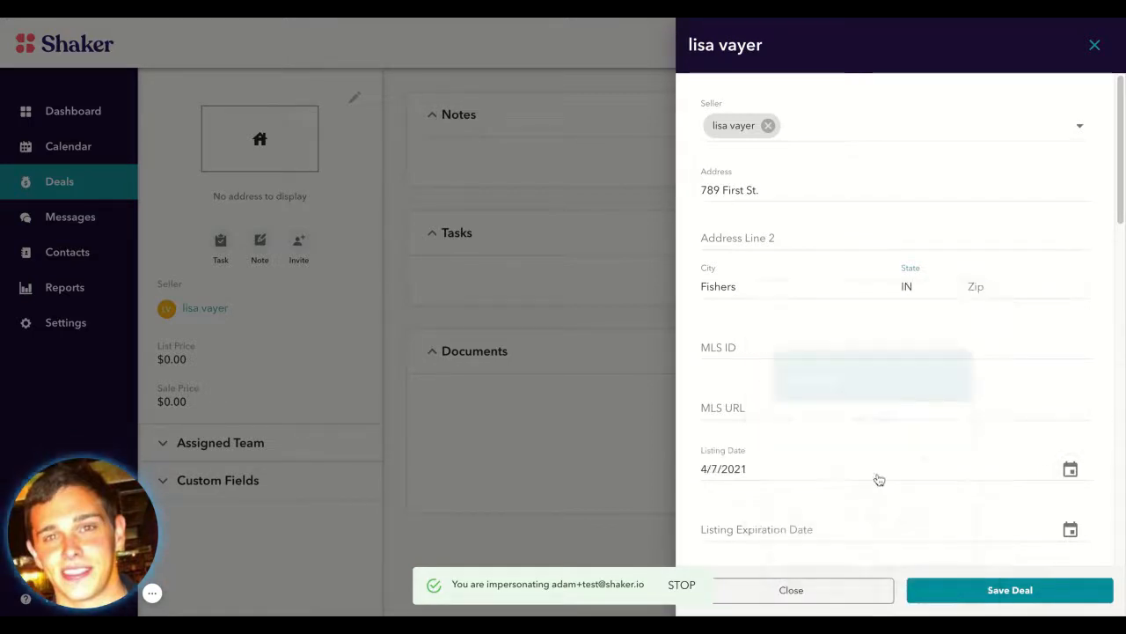
{"action": "scroll", "coordinate": [877, 464], "scroll_direction": "down", "scroll_amount": 2}
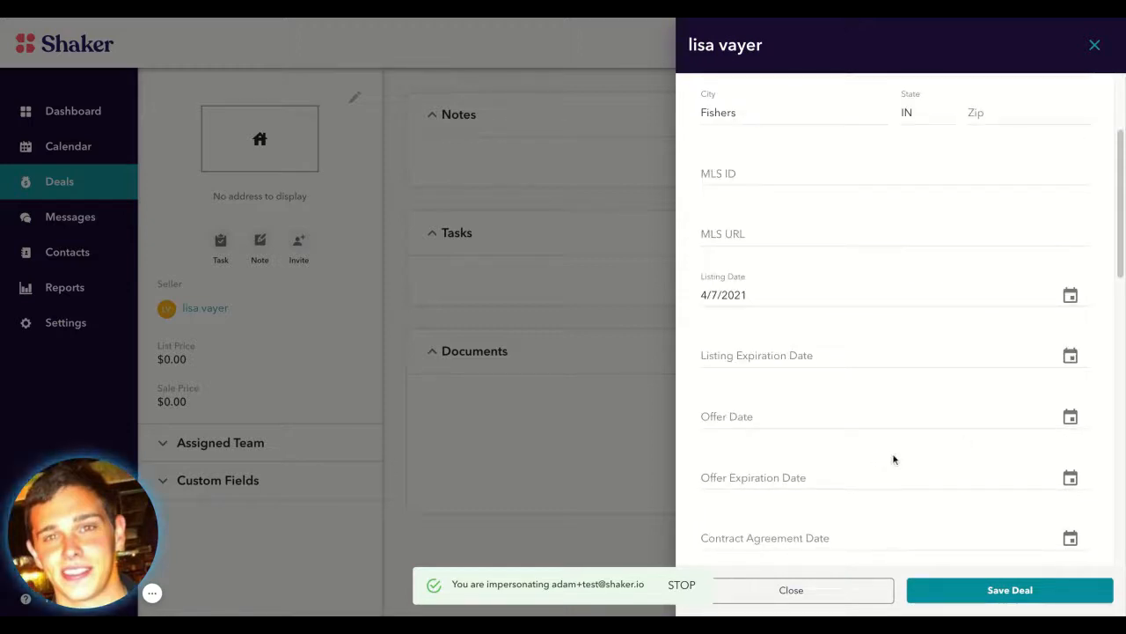
{"action": "scroll", "coordinate": [892, 458], "scroll_direction": "up", "scroll_amount": 2}
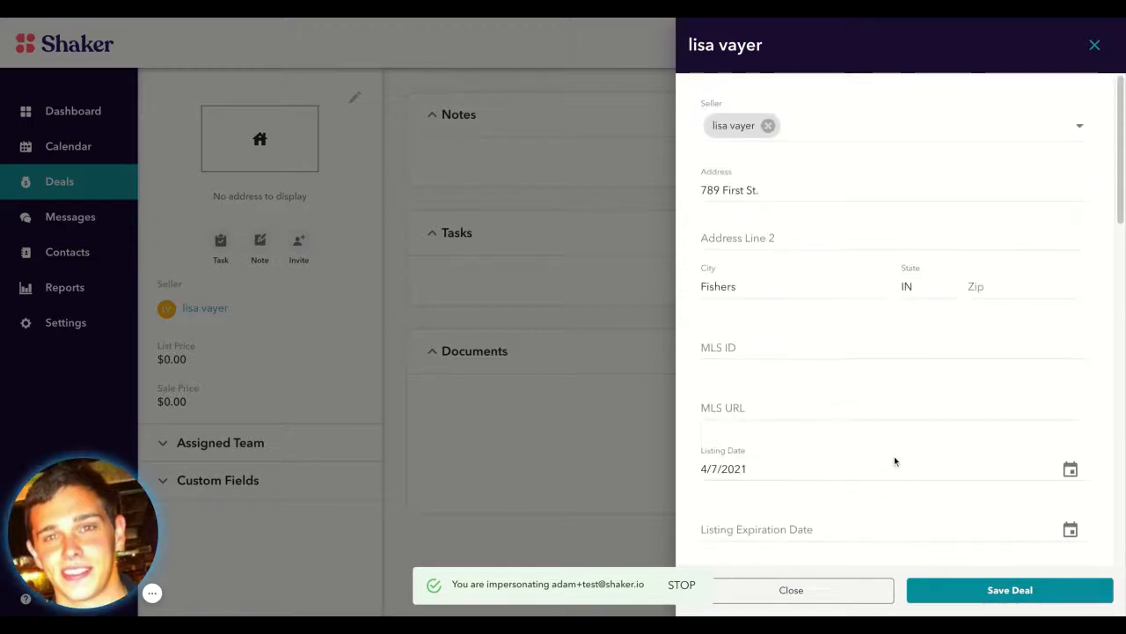
{"action": "left_click", "coordinate": [1022, 598]}
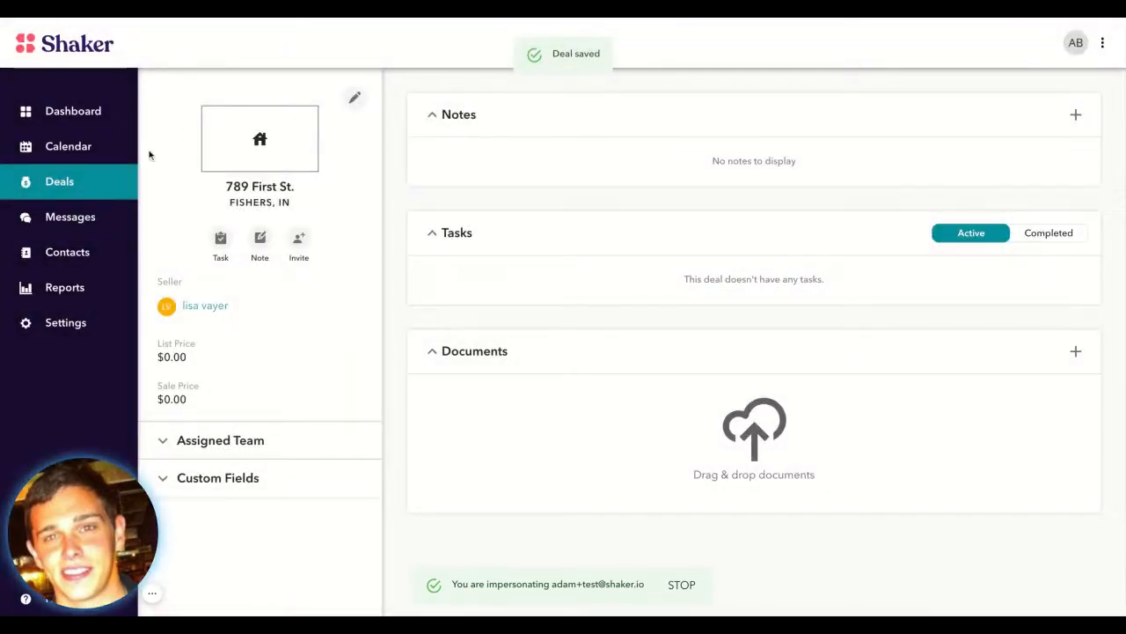
Check the selling deals overview and start a new message template in the account settings
{"action": "left_click", "coordinate": [77, 183]}
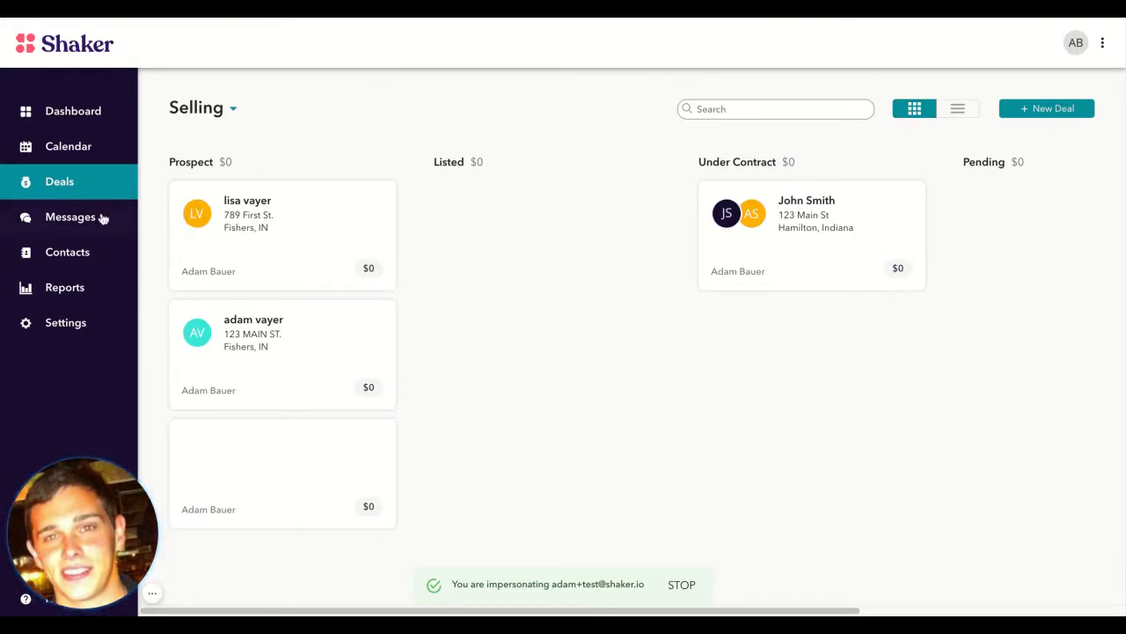
{"action": "left_click", "coordinate": [62, 331]}
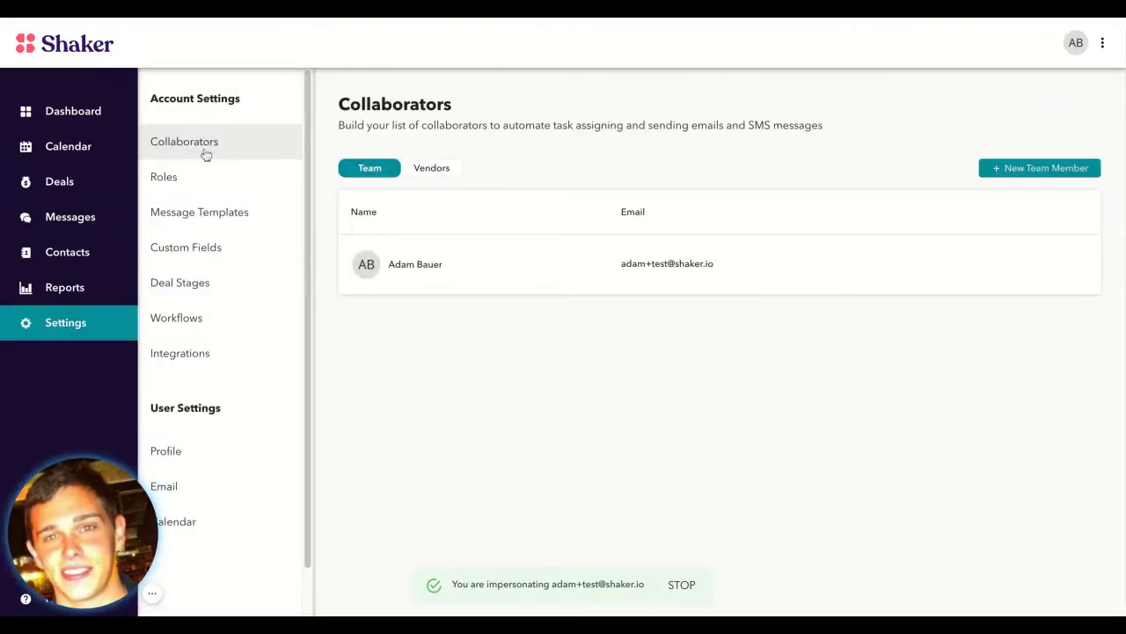
{"action": "left_click", "coordinate": [223, 220]}
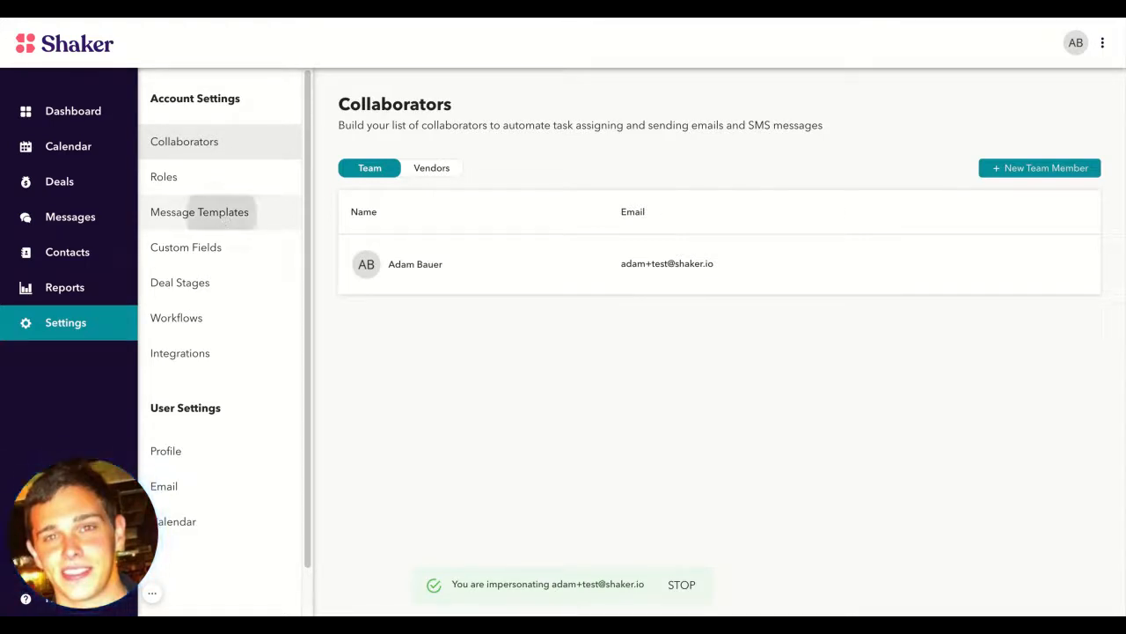
{"action": "left_click", "coordinate": [1042, 183]}
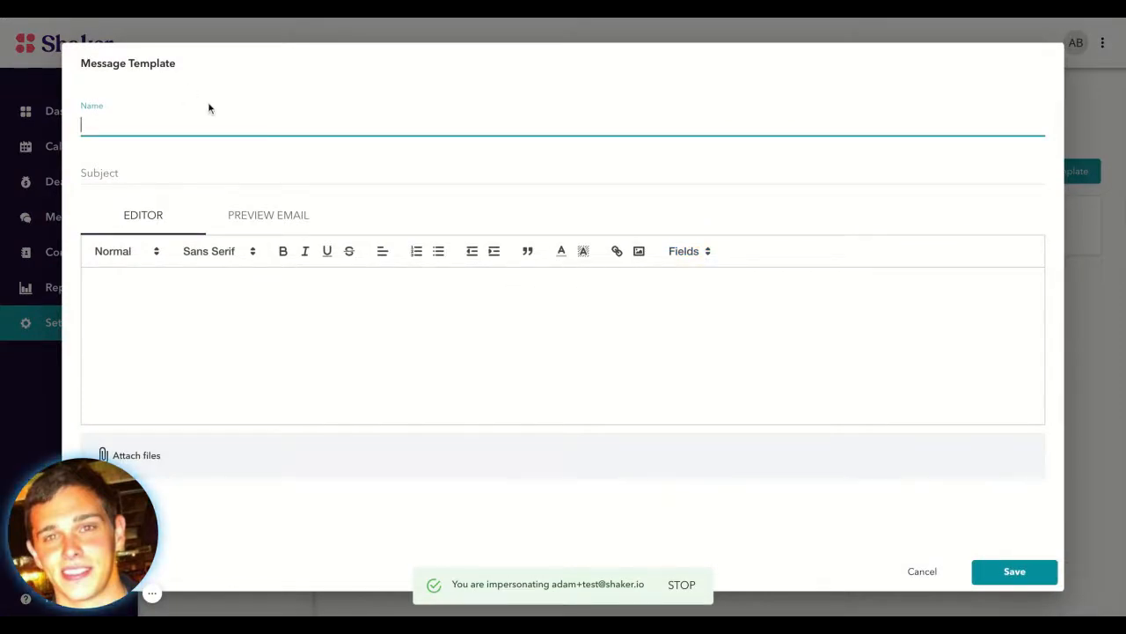
Name the message template "Seller Listing Tomorrow"
{"action": "type", "text": "S"}
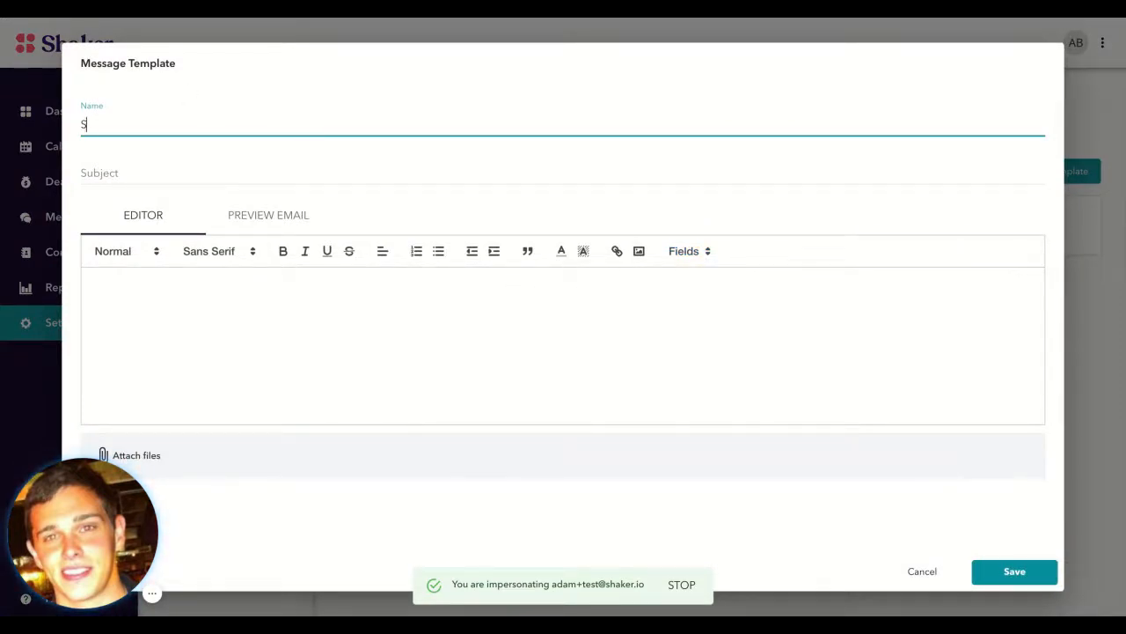
{"action": "type", "text": "eller"}
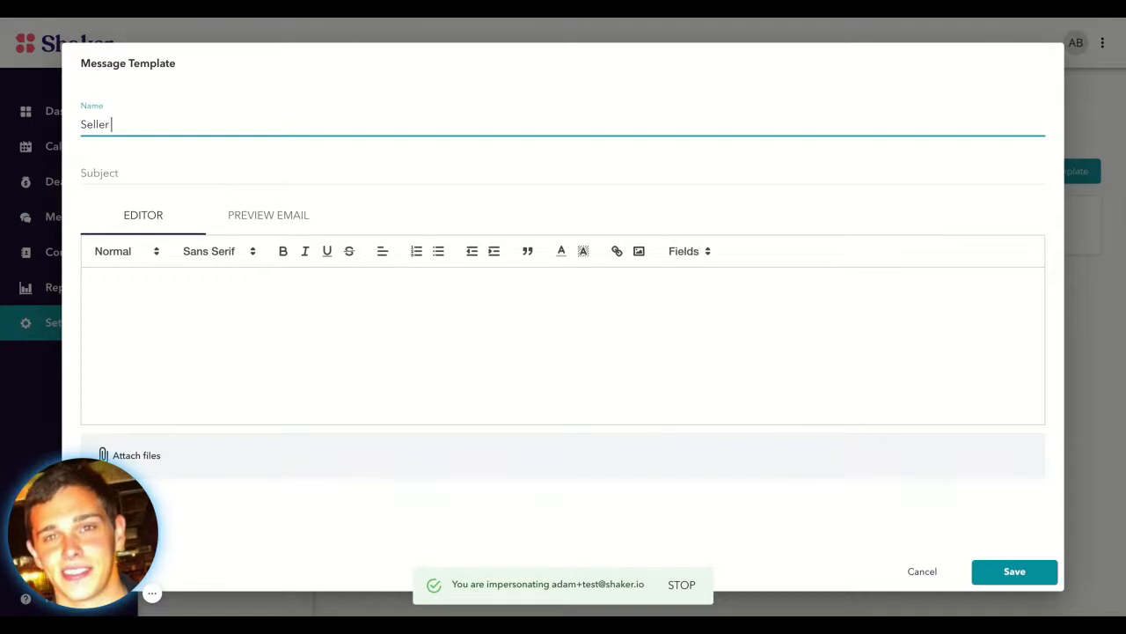
{"action": "type", "text": " Listi"}
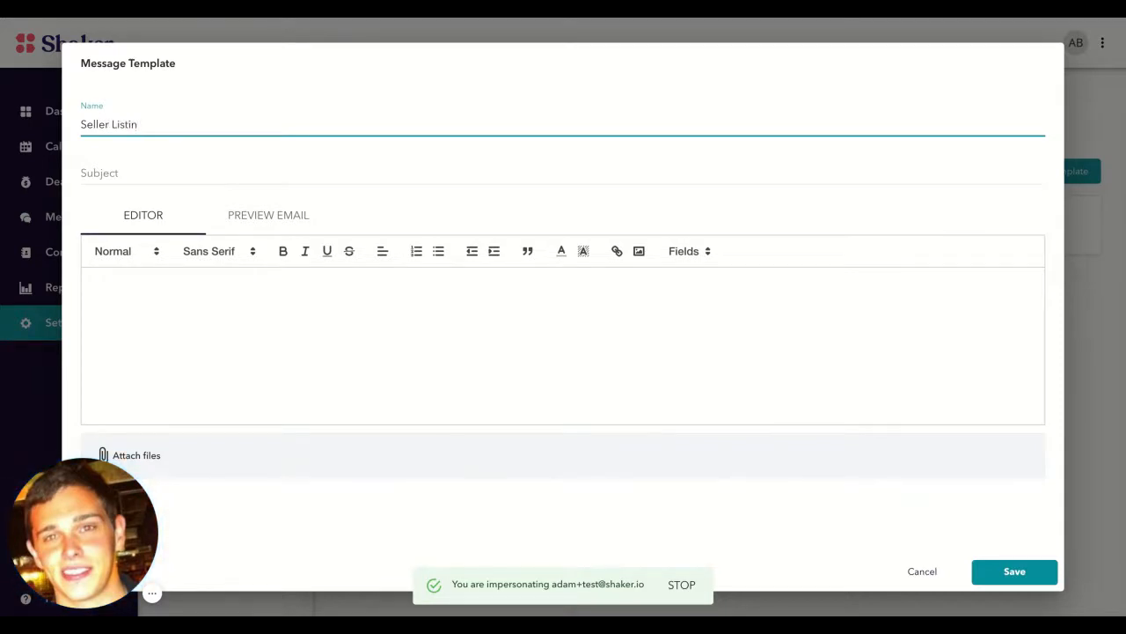
{"action": "type", "text": "n"}
{"action": "key", "text": "BackSpace"}
Set the template's subject to "Don't Forget we're listing your home tomorrow!"
{"action": "left_click", "coordinate": [163, 174]}
{"action": "type", "text": "D"}
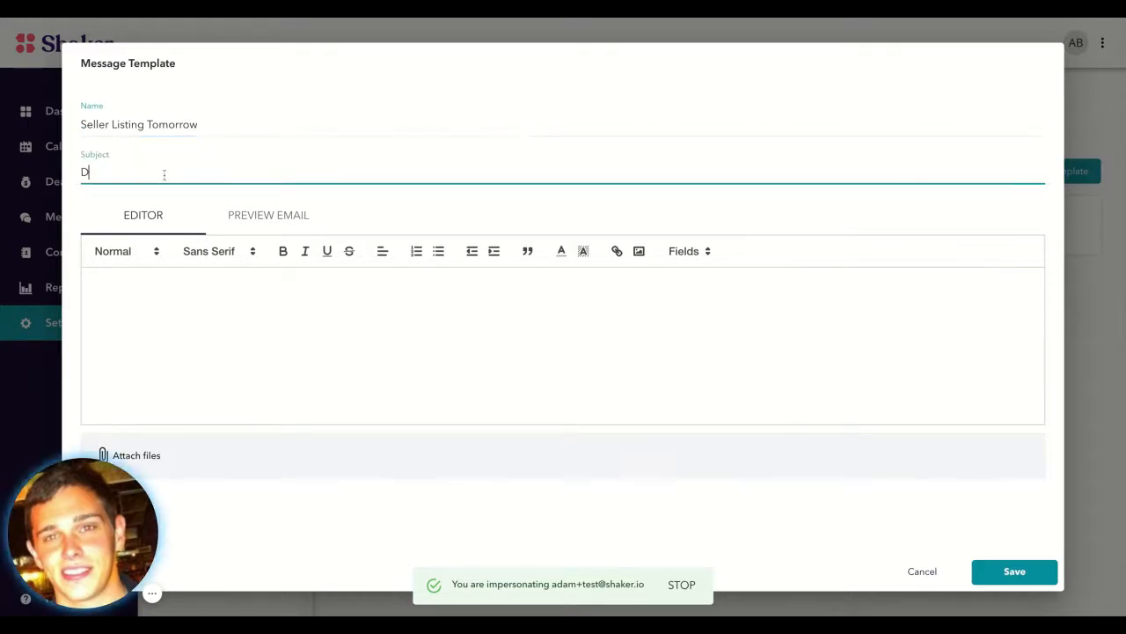
{"action": "type", "text": "on'"}
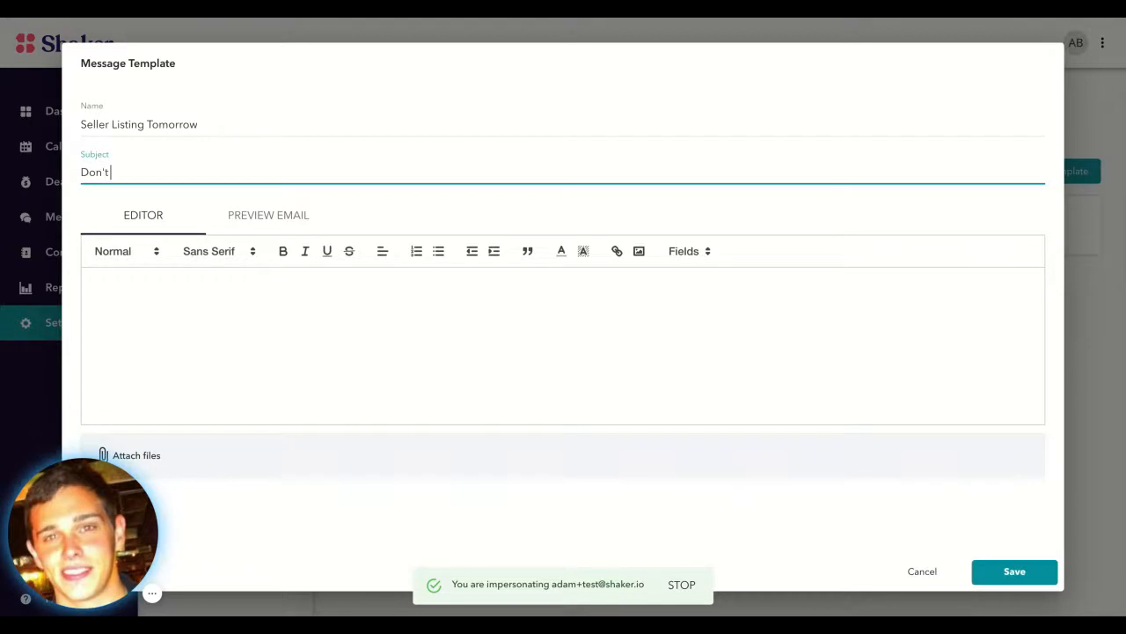
{"action": "type", "text": "t Forget we're listing your home"}
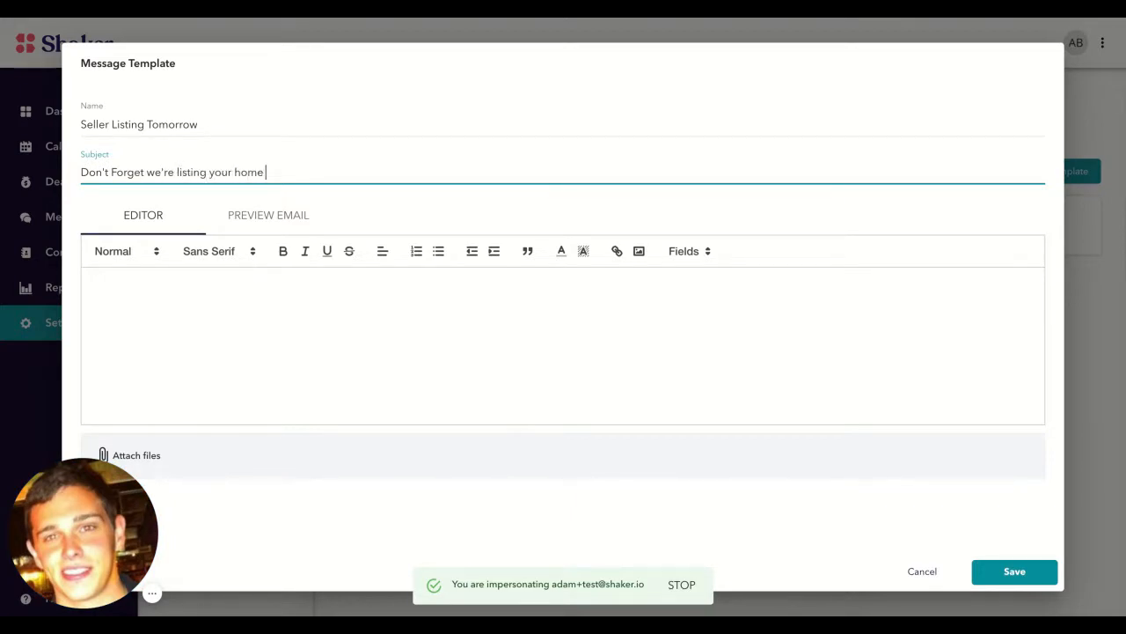
{"action": "type", "text": "tomorrow!"}
Fill the message body with the prepared listing appointment text, including the deal first names, listing agent first name and deal street placeholders
{"action": "left_click", "coordinate": [160, 315]}
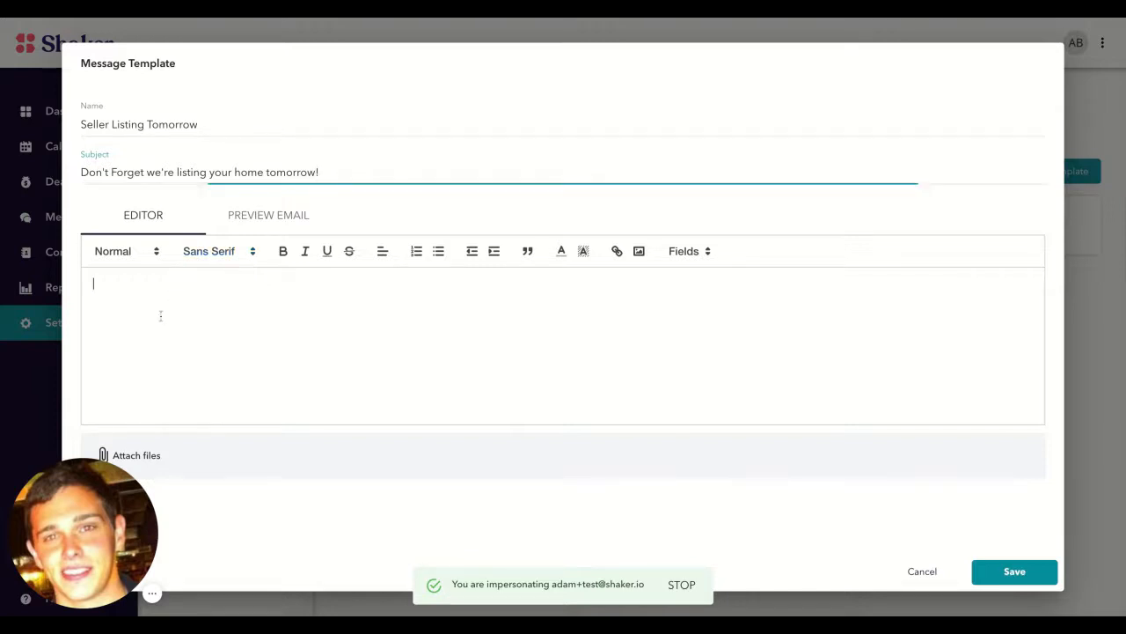
{"action": "type", "text": "Hello {{ deal.firstNames }},  Thank you for considering {{ deal.listingAgent.firstName }} to list your home at {{ deal.street }}. We're excited to meet you and discuss what our team can do for you. Here's a general overview of what we'll cover at the listing appointment.   A tour of your home An overview of my brokerage and our marketing strategies Pricing discussions Explanation of listing agreements, commissions & fees Q&A on any outstanding items you want to discuss I know getting a home ready for sale can be overwhelming but rest assured, we're here to support you every step of the way. If you have any questions in the meantime, please don't hesitate to email, call, or text. I look forward to meeting you."}
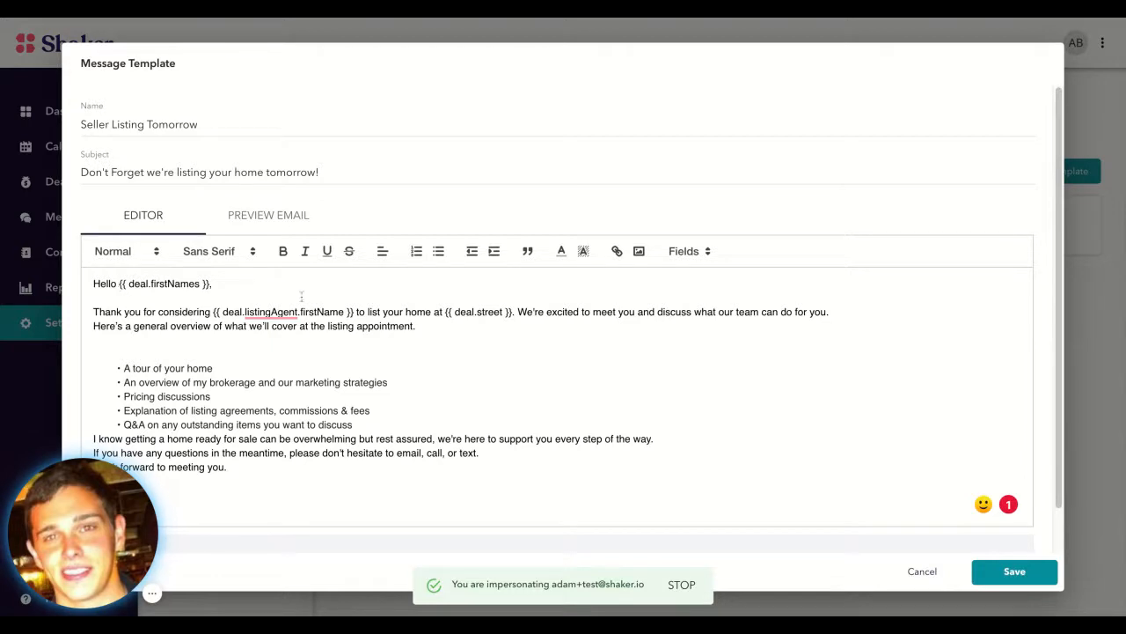
Review the merge fields available for insertion and compare them with the placeholders in the message body
{"action": "left_click", "coordinate": [706, 254]}
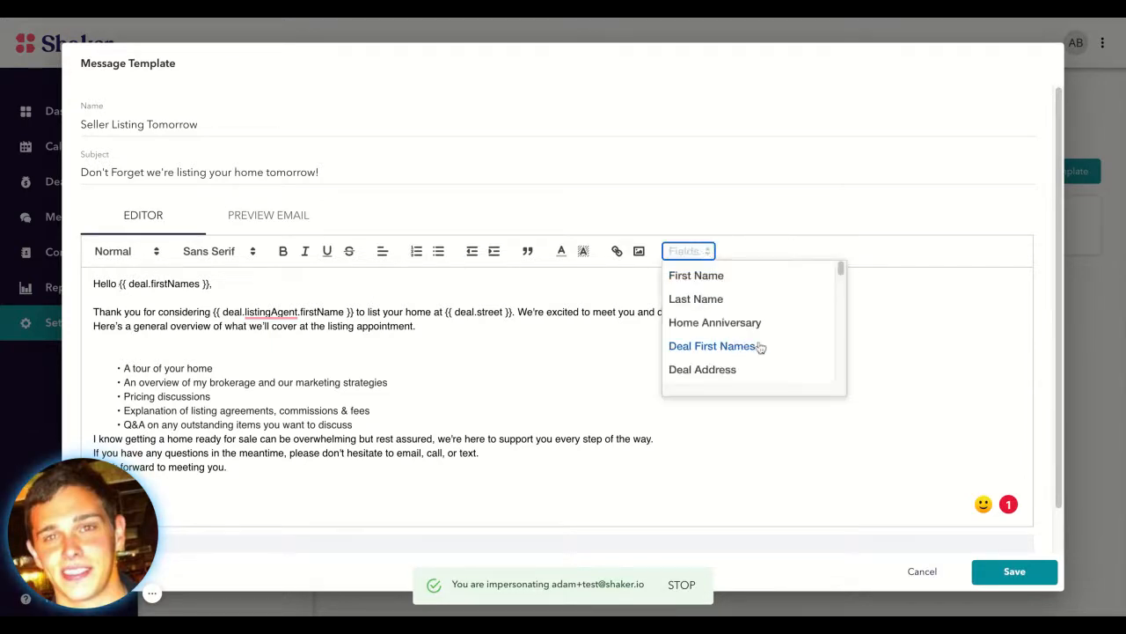
{"action": "left_click", "coordinate": [547, 303]}
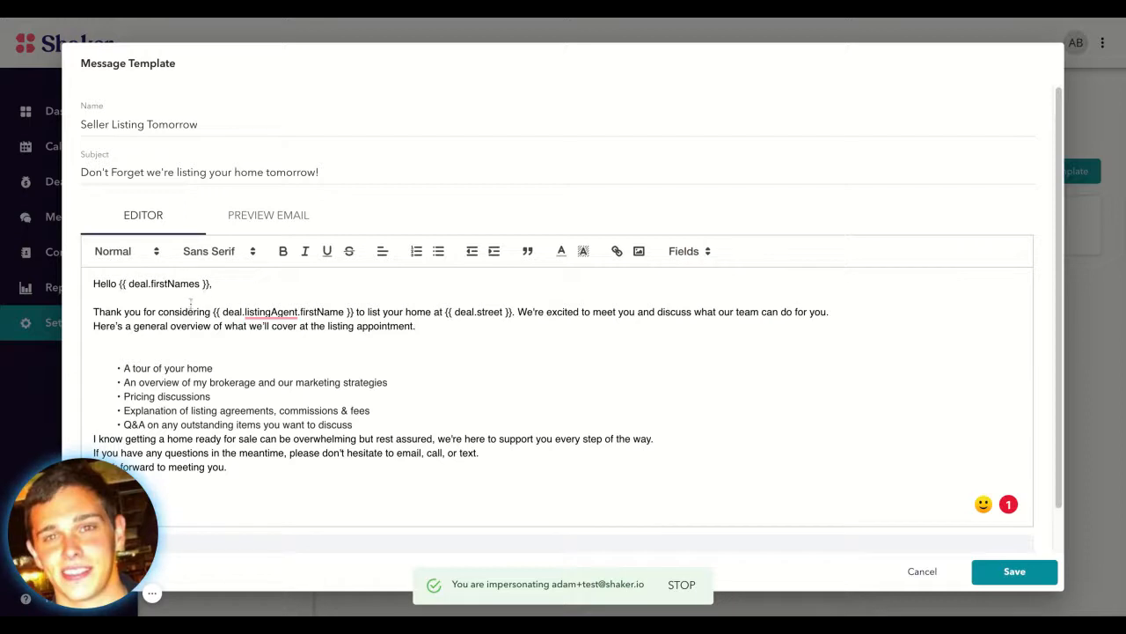
{"action": "mouse_move", "coordinate": [240, 312]}
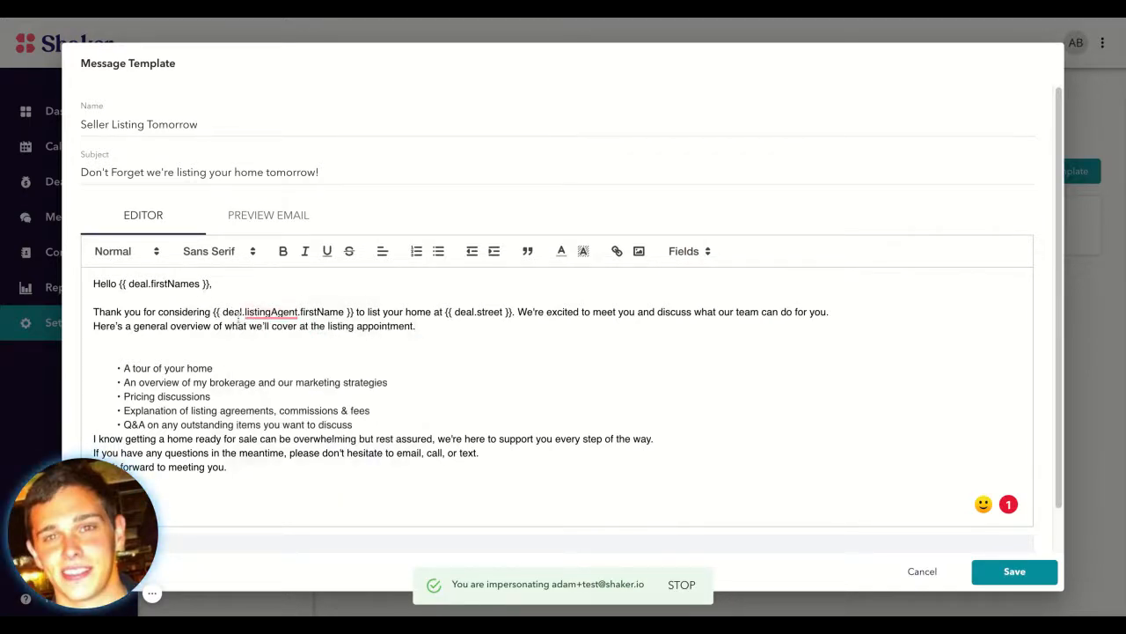
{"action": "left_click", "coordinate": [704, 251]}
{"action": "left_click", "coordinate": [510, 313]}
Adjust the body spacing: remove one blank line above the bullets, add an empty bullet after them and a blank line before "I look forward to meeting you."
{"action": "key", "text": "BackSpace"}
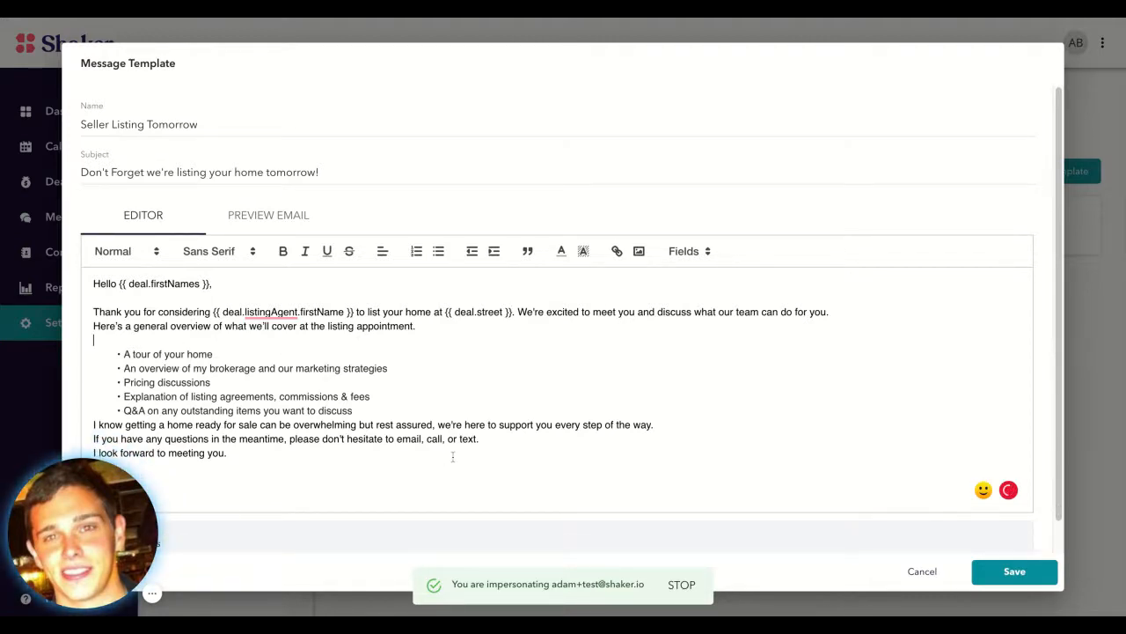
{"action": "left_click", "coordinate": [376, 414]}
{"action": "key", "text": "Return"}
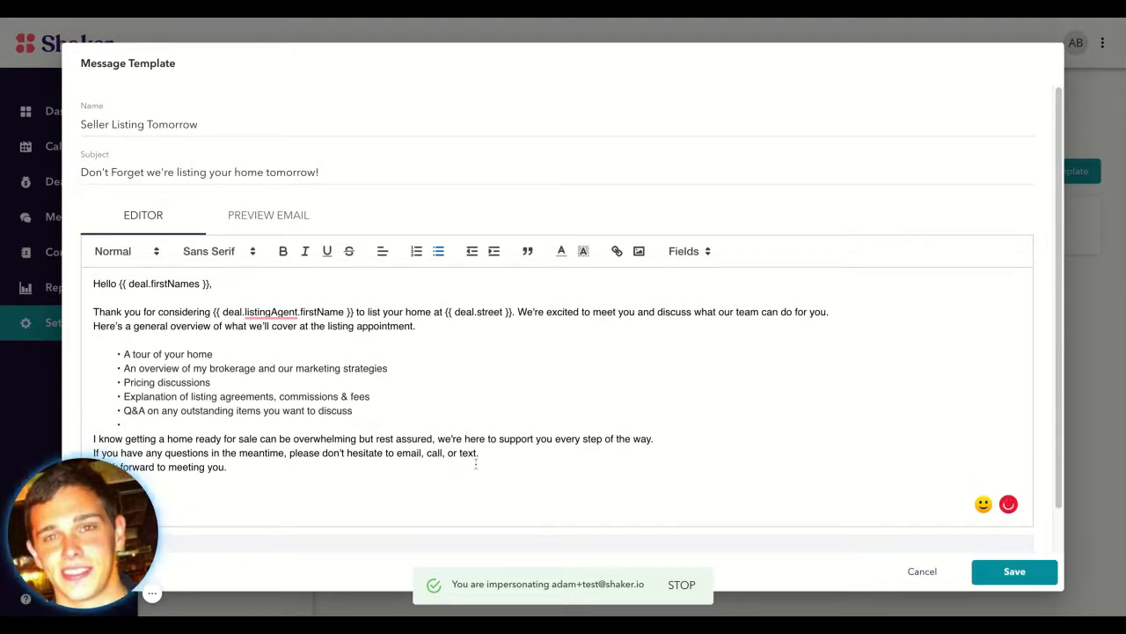
{"action": "scroll", "coordinate": [475, 454], "scroll_direction": "down", "scroll_amount": 1}
{"action": "left_click", "coordinate": [500, 425]}
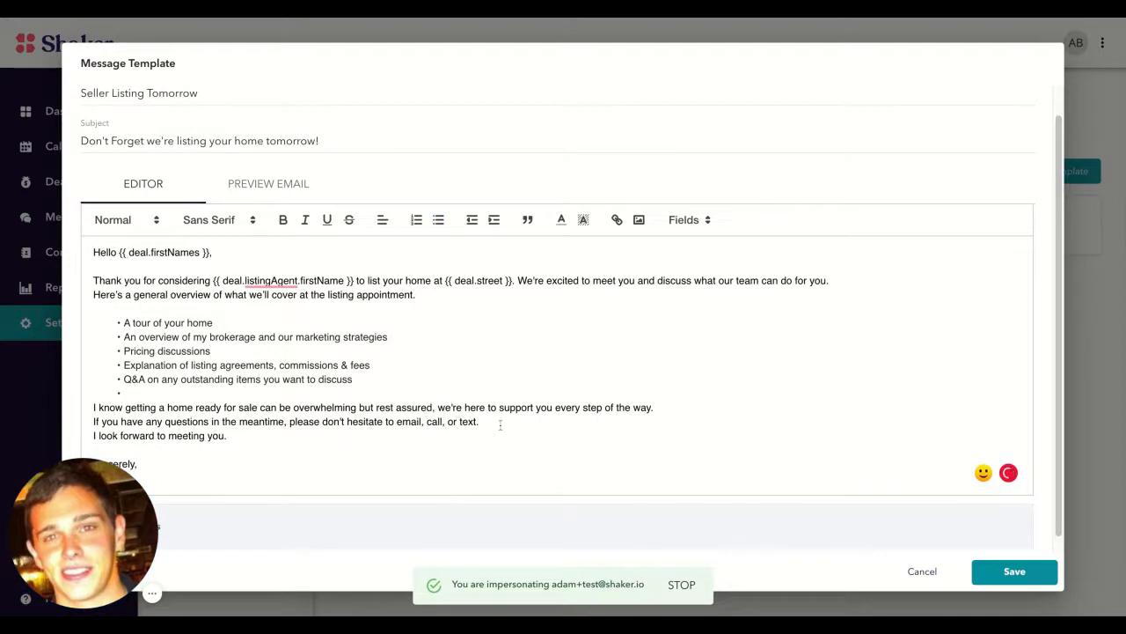
{"action": "key", "text": "Return"}
{"action": "scroll", "coordinate": [264, 447], "scroll_direction": "down", "scroll_amount": 1}
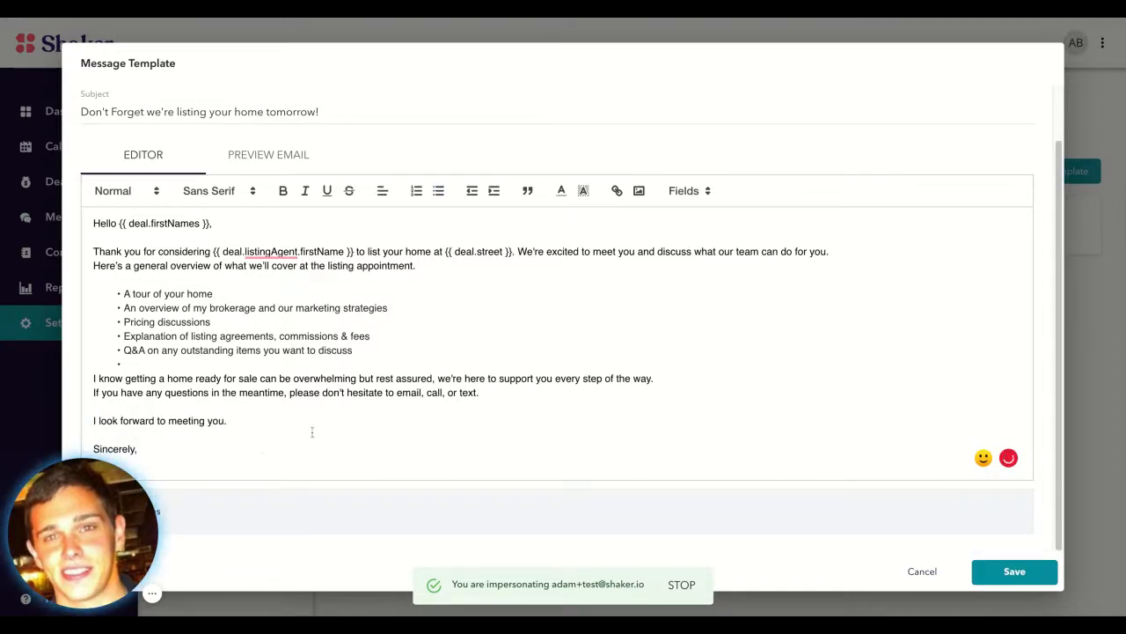
{"action": "scroll", "coordinate": [313, 432], "scroll_direction": "up", "scroll_amount": 1}
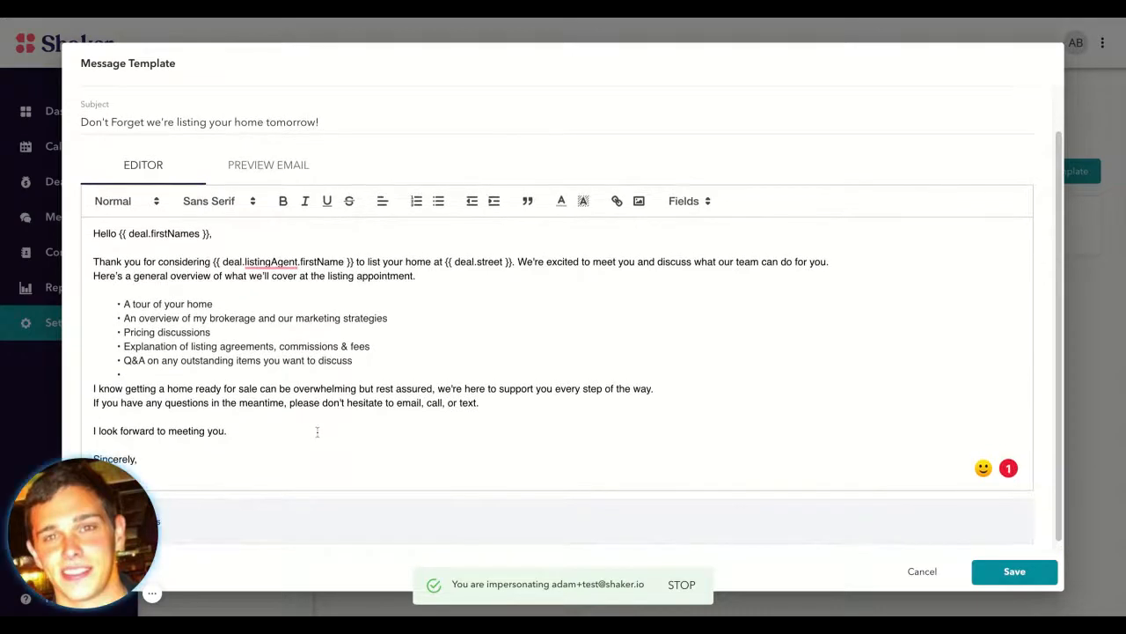
Preview the email and examine how the street placeholder and the body layout are rendered with sample data
{"action": "left_click", "coordinate": [292, 174]}
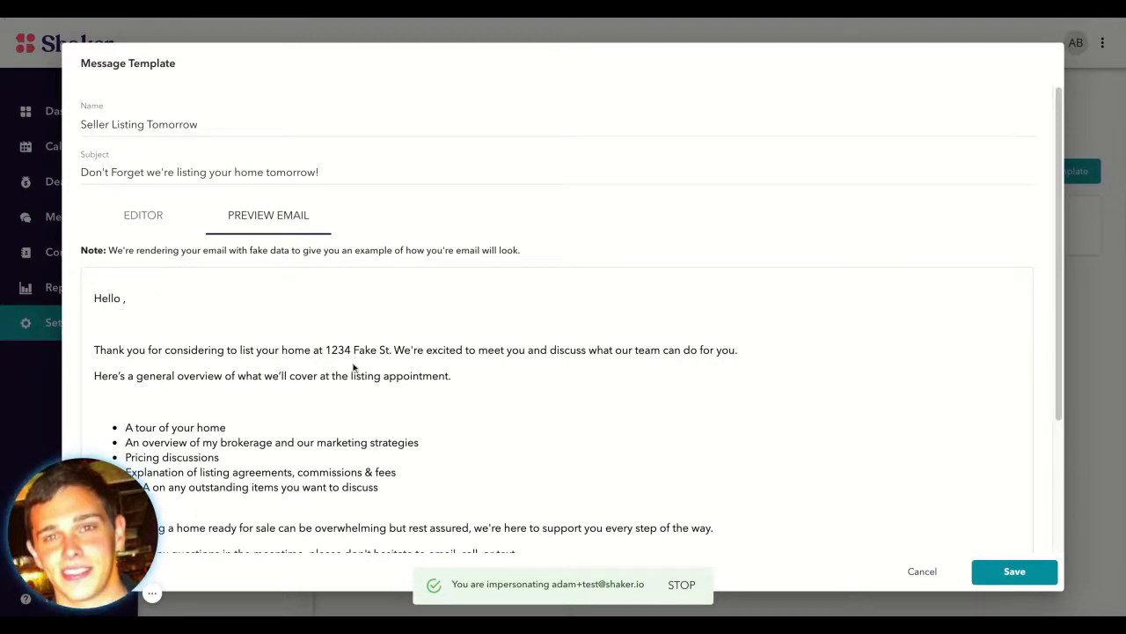
{"action": "left_click_drag", "start_coordinate": [327, 349], "coordinate": [391, 350]}
{"action": "scroll", "coordinate": [321, 348], "scroll_direction": "down", "scroll_amount": 1}
{"action": "left_click", "coordinate": [145, 254]}
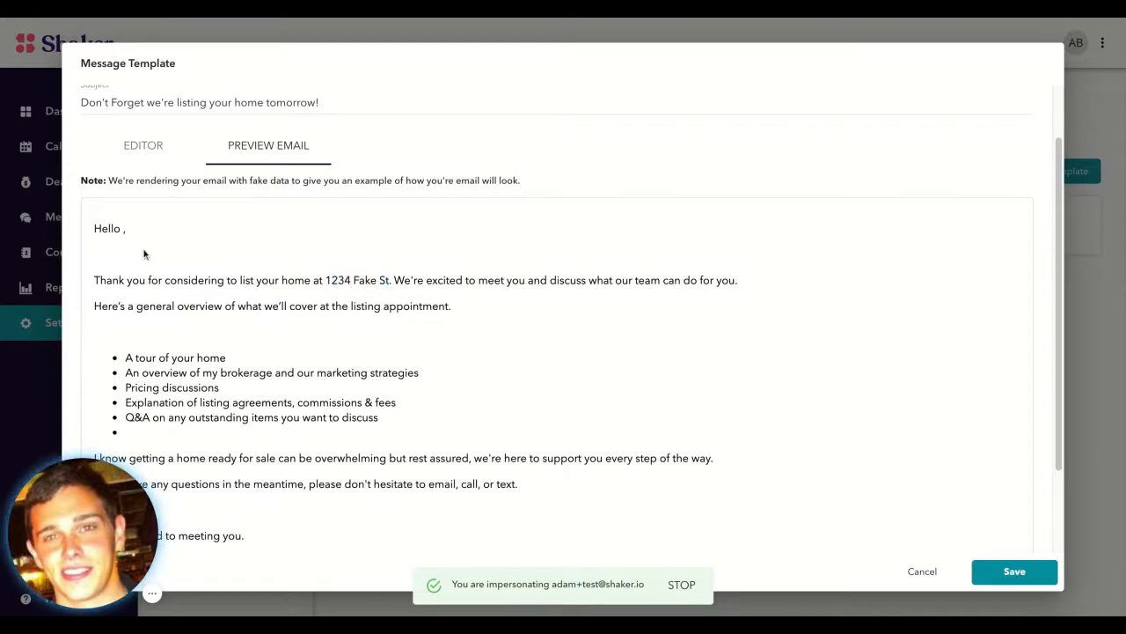
Return to editing the message body and add "on" after "listing appointment" before the period
{"action": "left_click", "coordinate": [141, 151]}
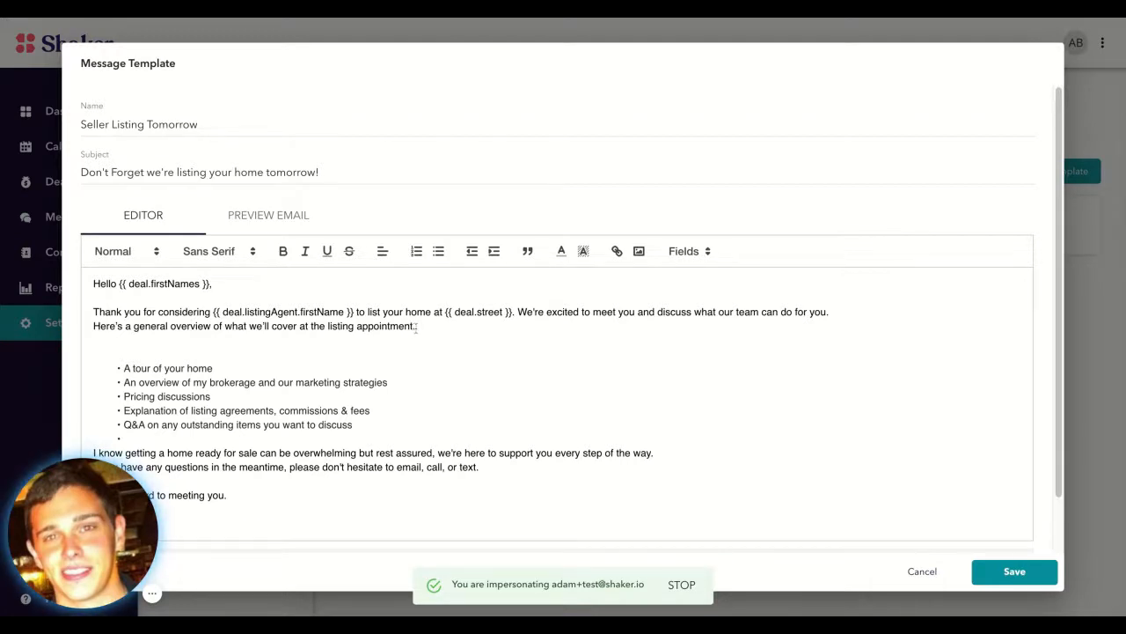
{"action": "left_click", "coordinate": [414, 325]}
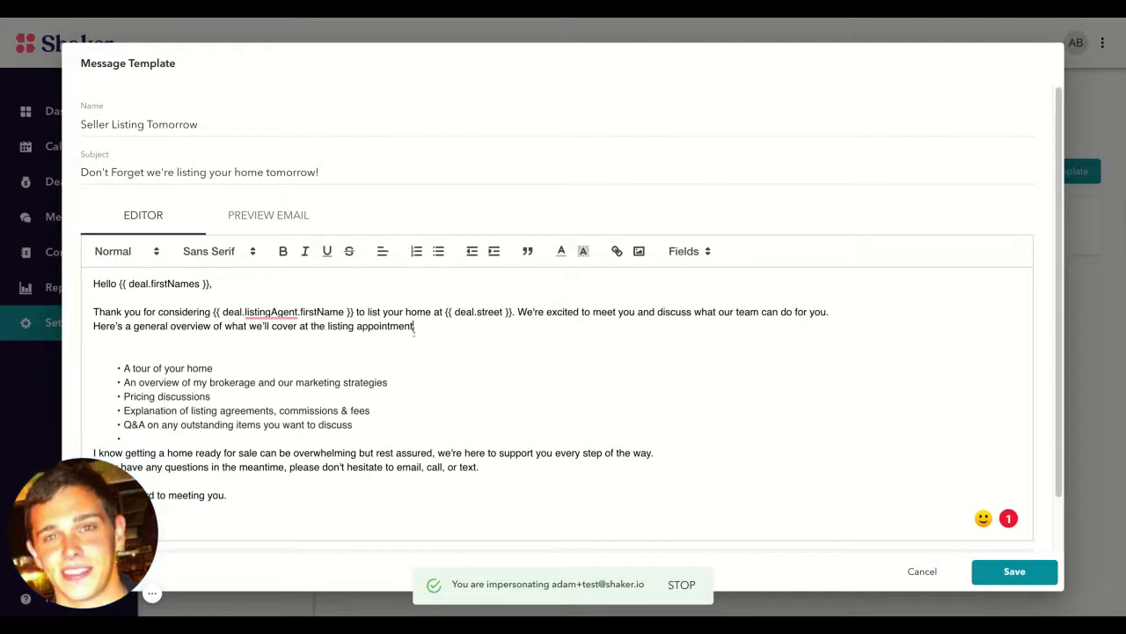
{"action": "type", "text": "on"}
Look through the available merge fields for a date that could follow "listing appointment on"
{"action": "left_click", "coordinate": [691, 251]}
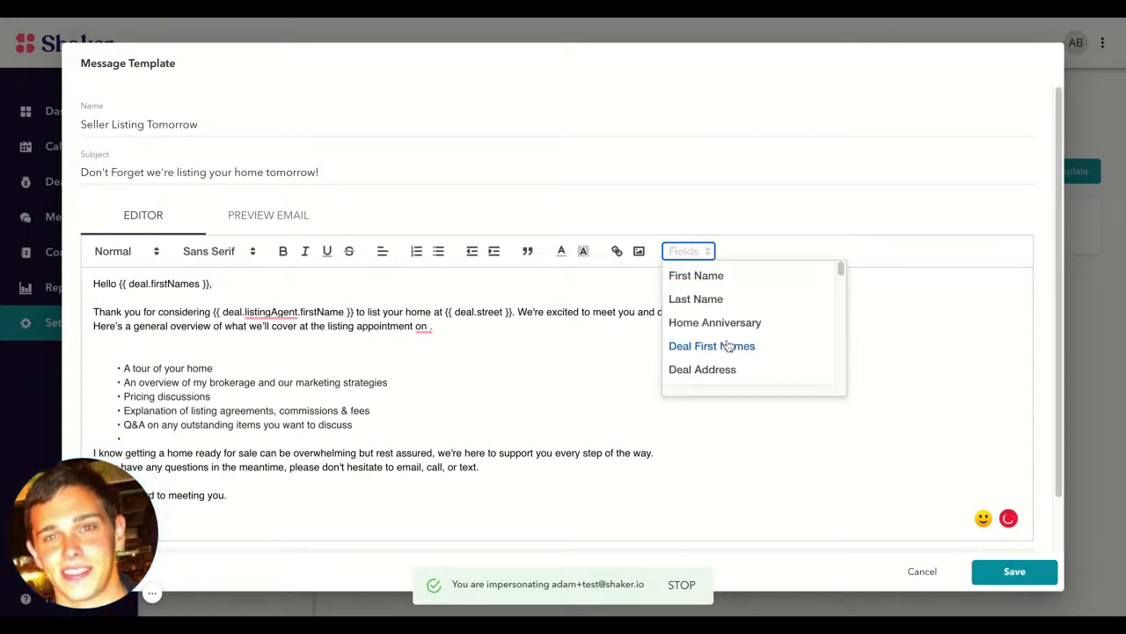
{"action": "scroll", "coordinate": [729, 343], "scroll_direction": "down", "scroll_amount": 1}
{"action": "scroll", "coordinate": [729, 343], "scroll_direction": "down", "scroll_amount": 5}
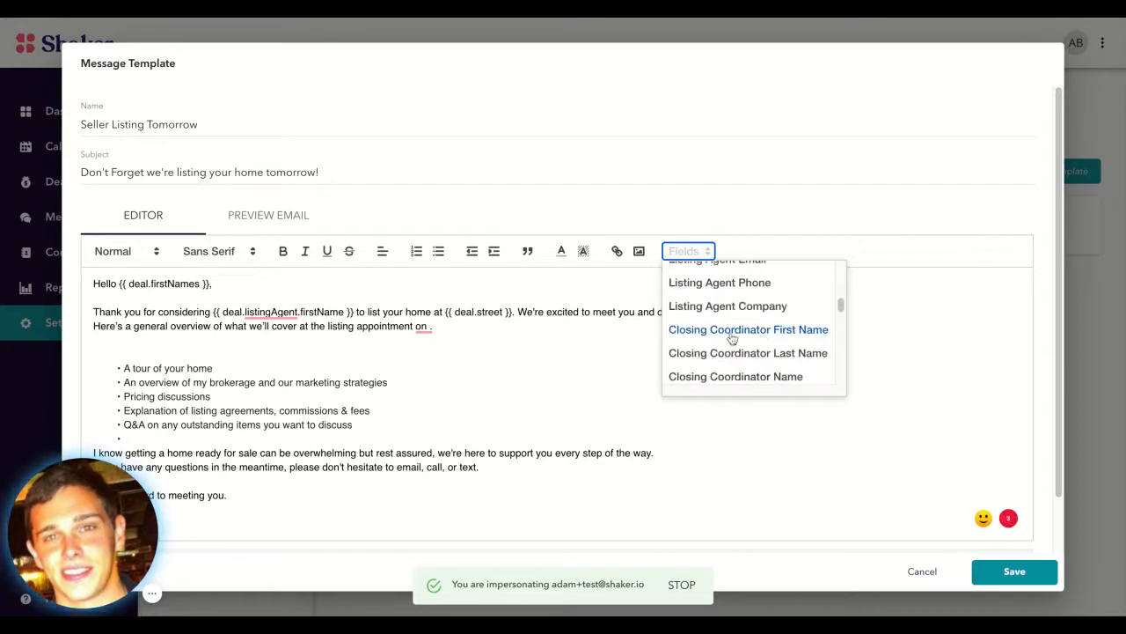
{"action": "scroll", "coordinate": [731, 312], "scroll_direction": "down", "scroll_amount": 4}
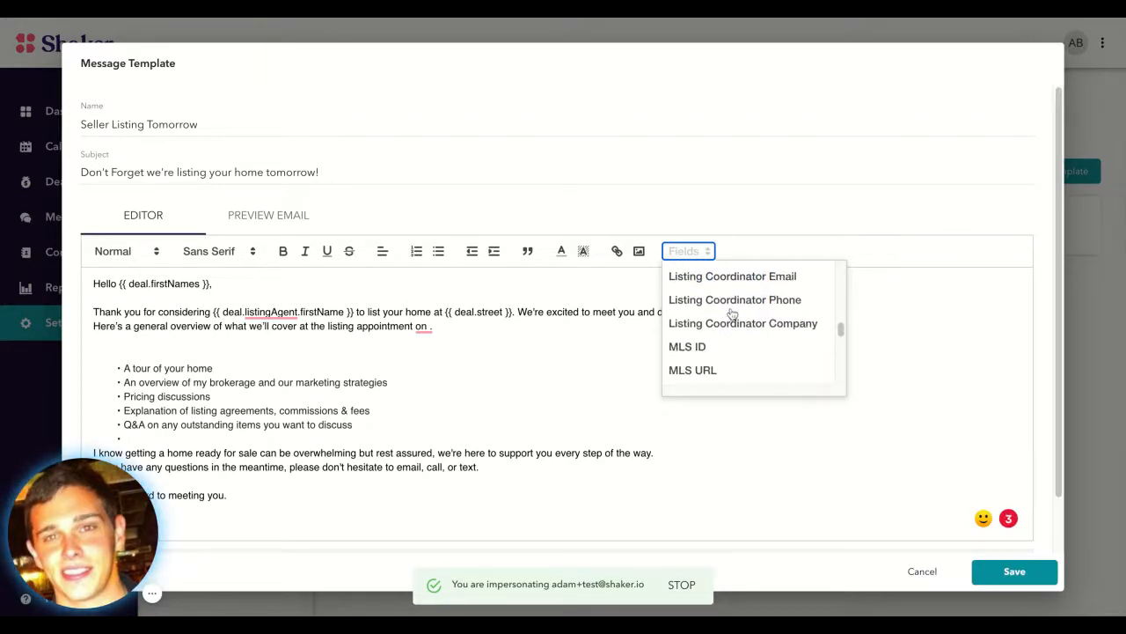
{"action": "scroll", "coordinate": [731, 313], "scroll_direction": "down", "scroll_amount": 3}
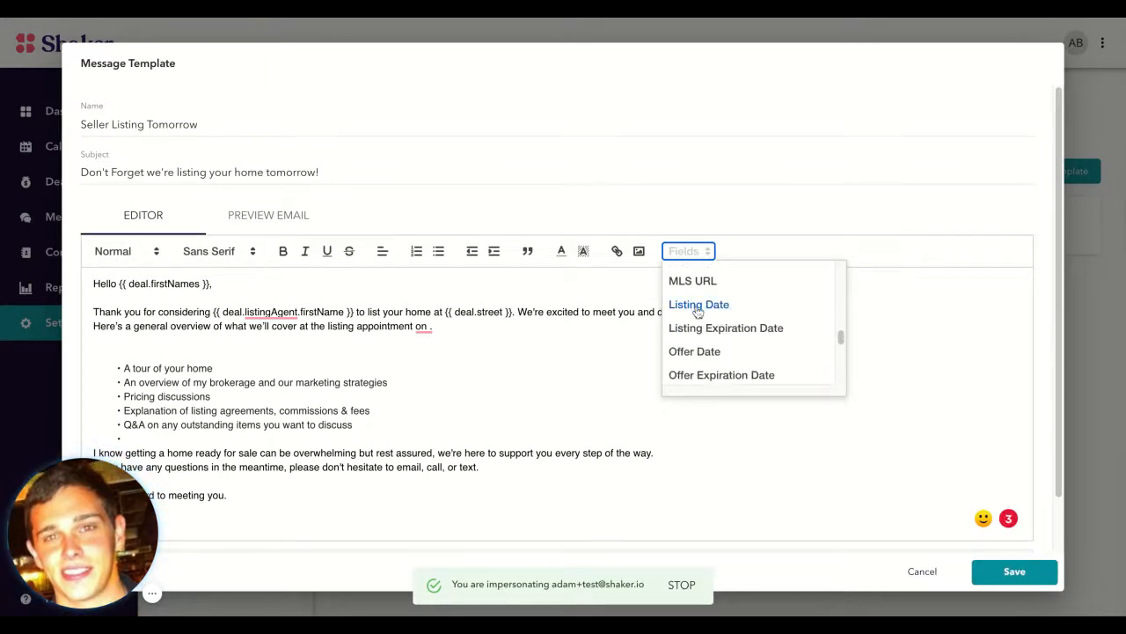
{"action": "scroll", "coordinate": [700, 312], "scroll_direction": "down", "scroll_amount": 1}
{"action": "scroll", "coordinate": [700, 313], "scroll_direction": "down", "scroll_amount": 4}
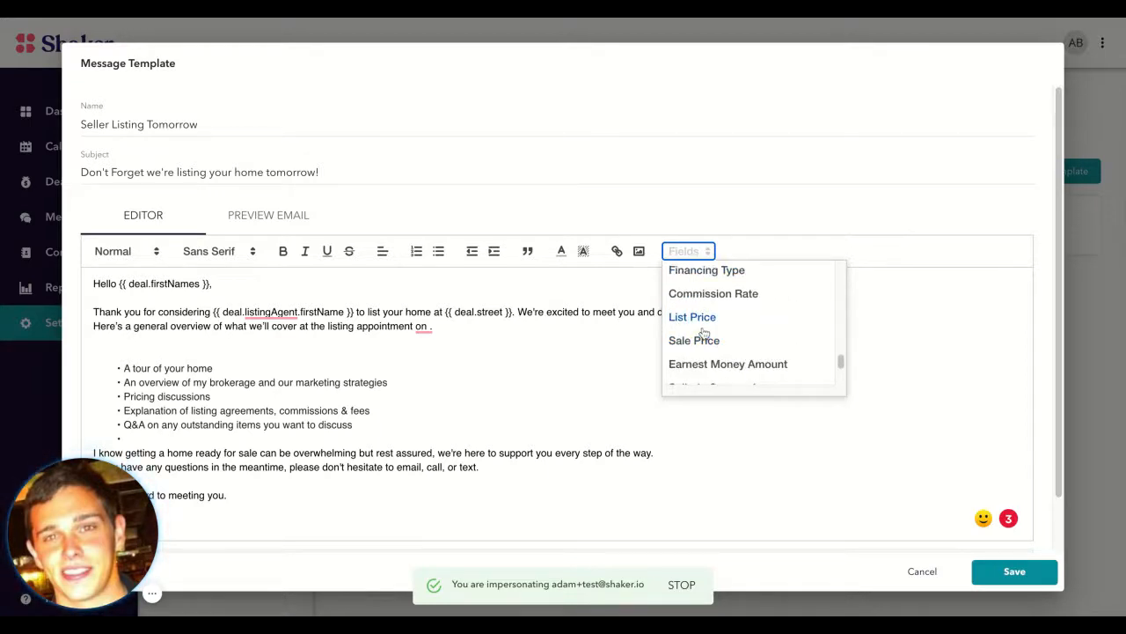
{"action": "scroll", "coordinate": [697, 333], "scroll_direction": "down", "scroll_amount": 4}
{"action": "scroll", "coordinate": [711, 334], "scroll_direction": "down", "scroll_amount": 1}
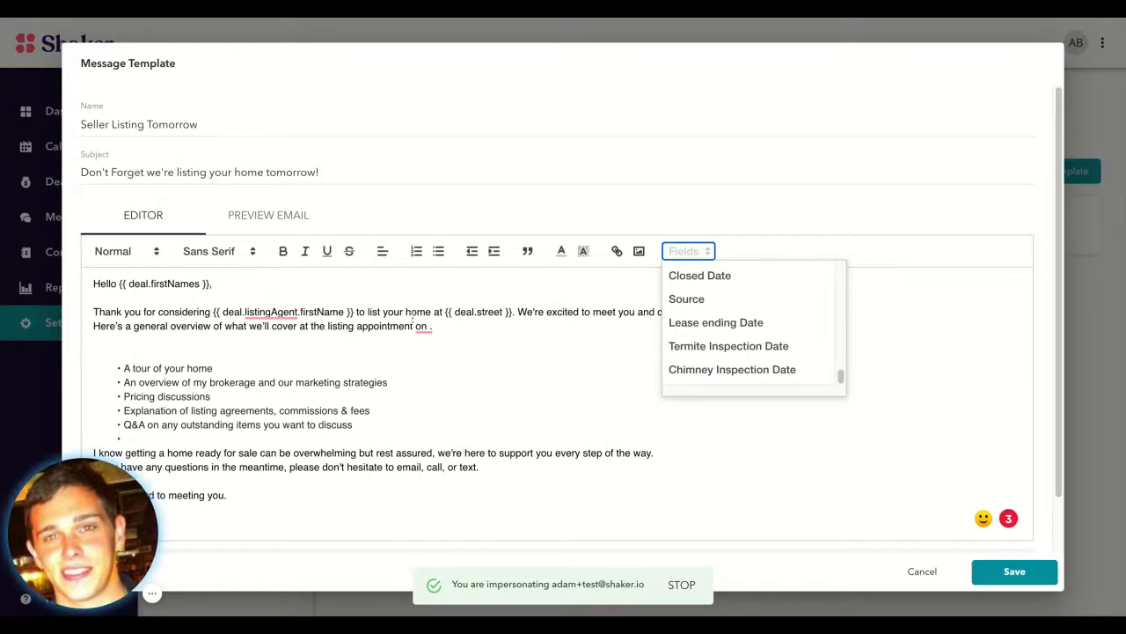
Remove the added "on" after "listing appointment" and save the message template
{"action": "left_click", "coordinate": [416, 325]}
{"action": "mouse_move", "coordinate": [416, 326]}
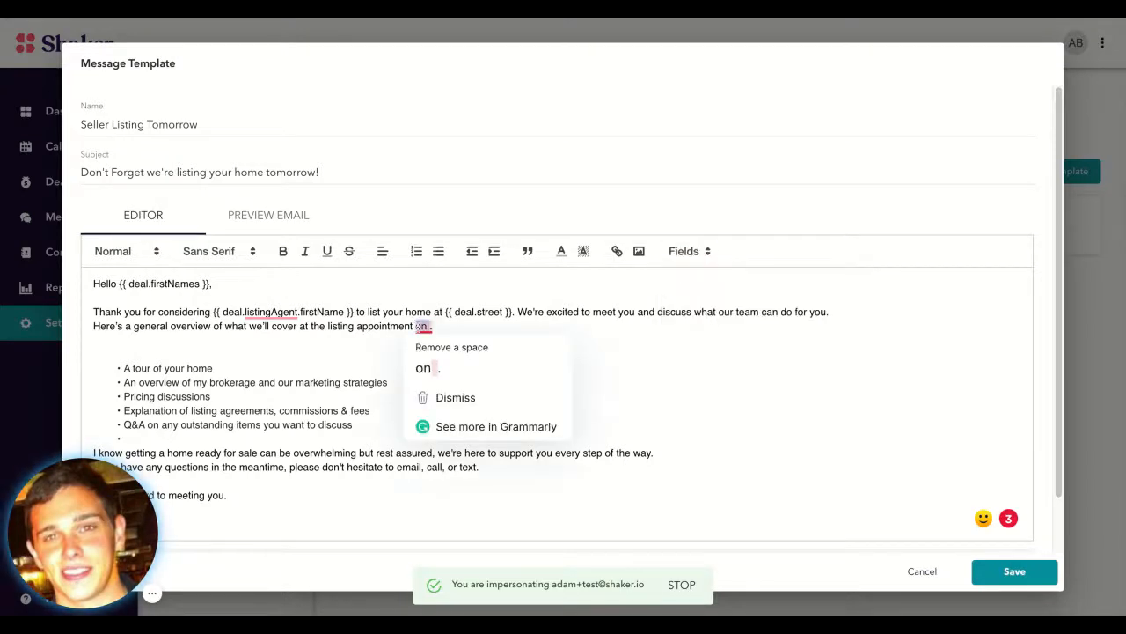
{"action": "left_click", "coordinate": [494, 352]}
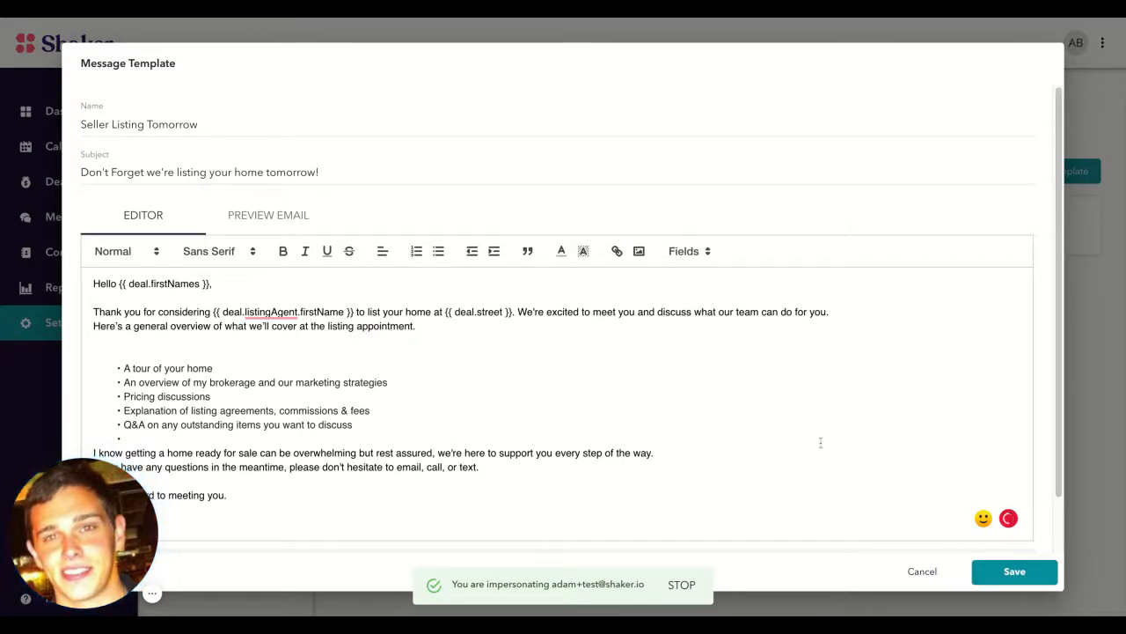
{"action": "scroll", "coordinate": [778, 430], "scroll_direction": "down", "scroll_amount": 1}
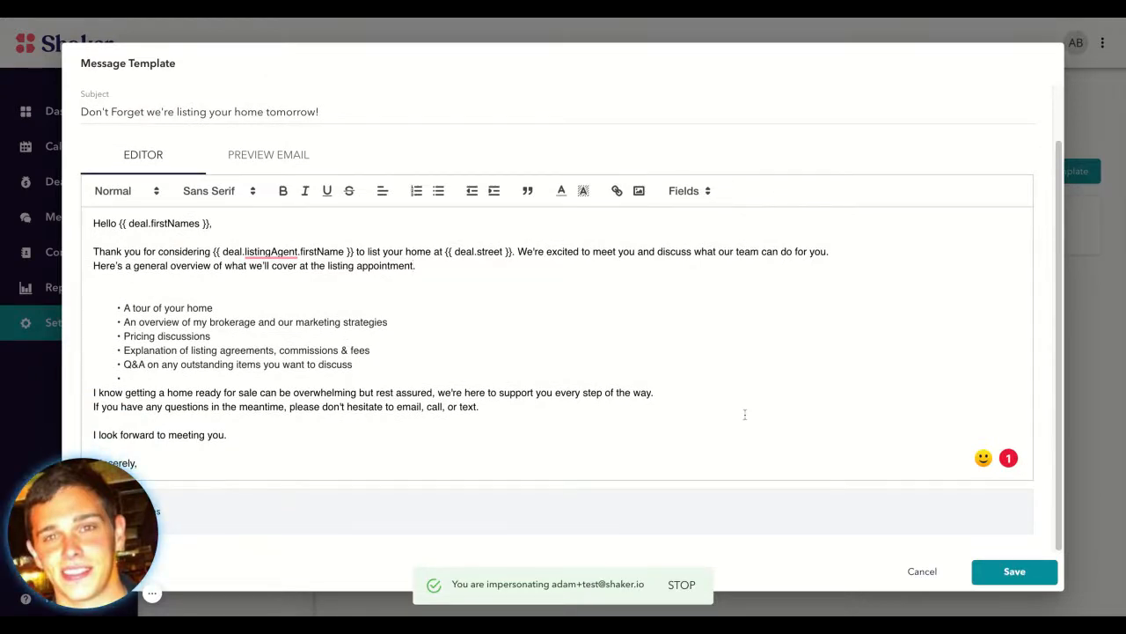
{"action": "left_click", "coordinate": [1003, 572]}
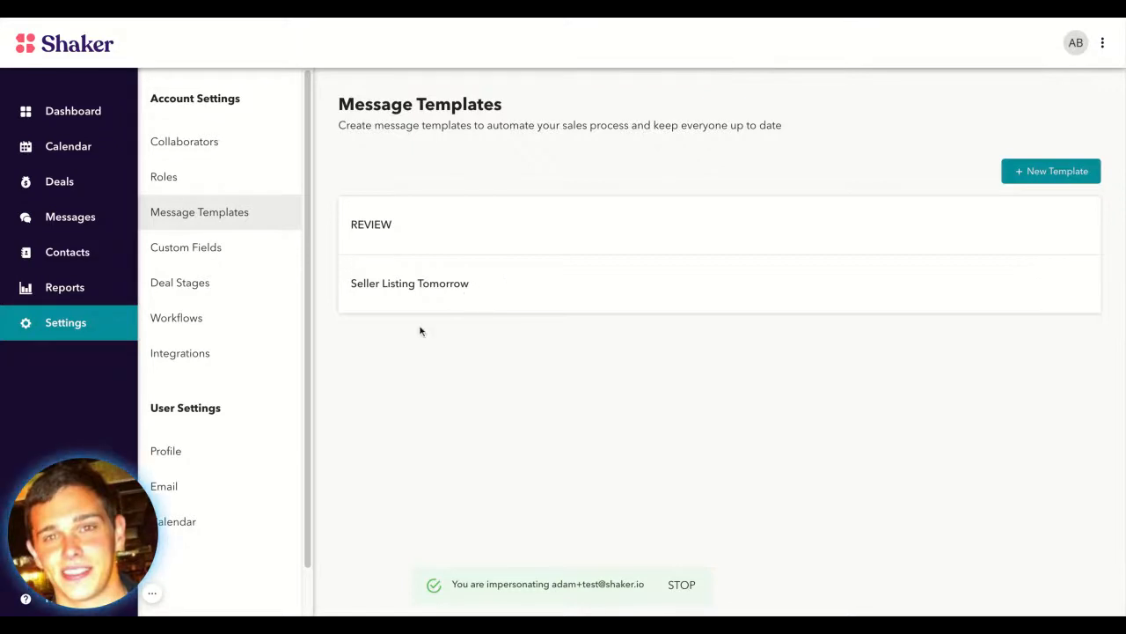
Add a triggered email to the Listed stage of the Selling deal stages, using the Seller Listing Tomorrow template
{"action": "left_click", "coordinate": [201, 294]}
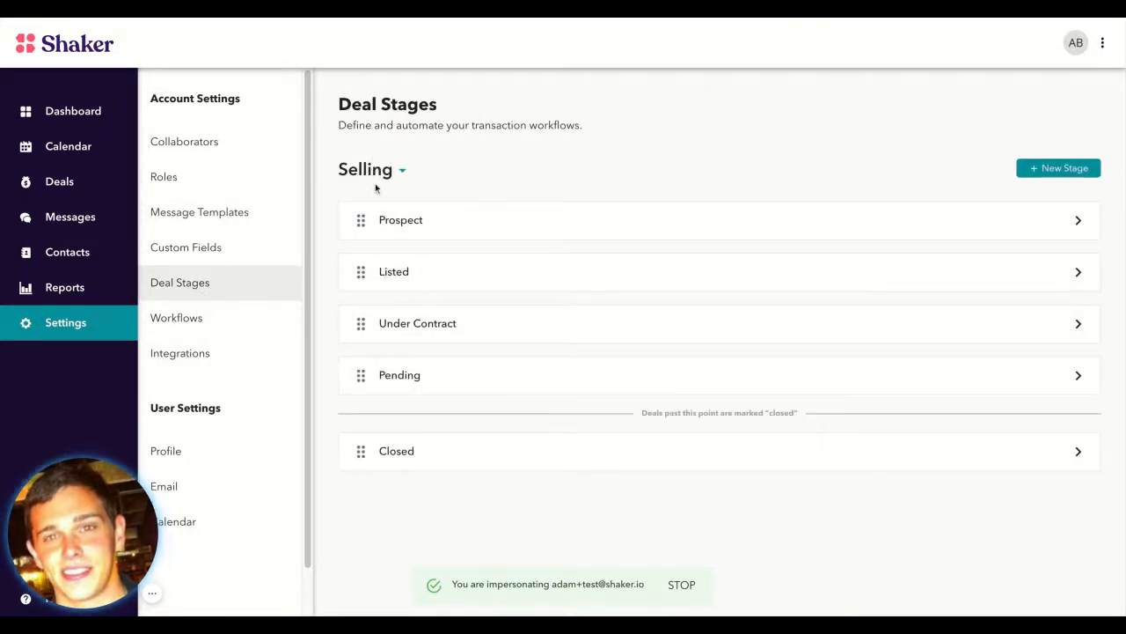
{"action": "left_click", "coordinate": [465, 278]}
{"action": "left_click", "coordinate": [660, 280]}
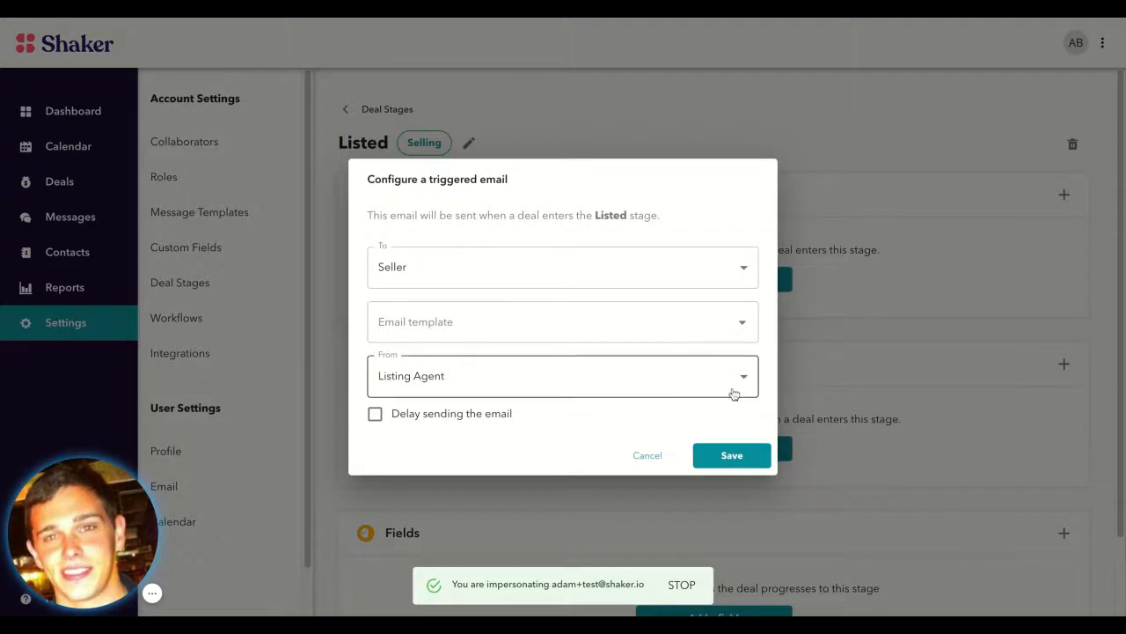
{"action": "left_click", "coordinate": [708, 337]}
{"action": "left_click", "coordinate": [743, 322]}
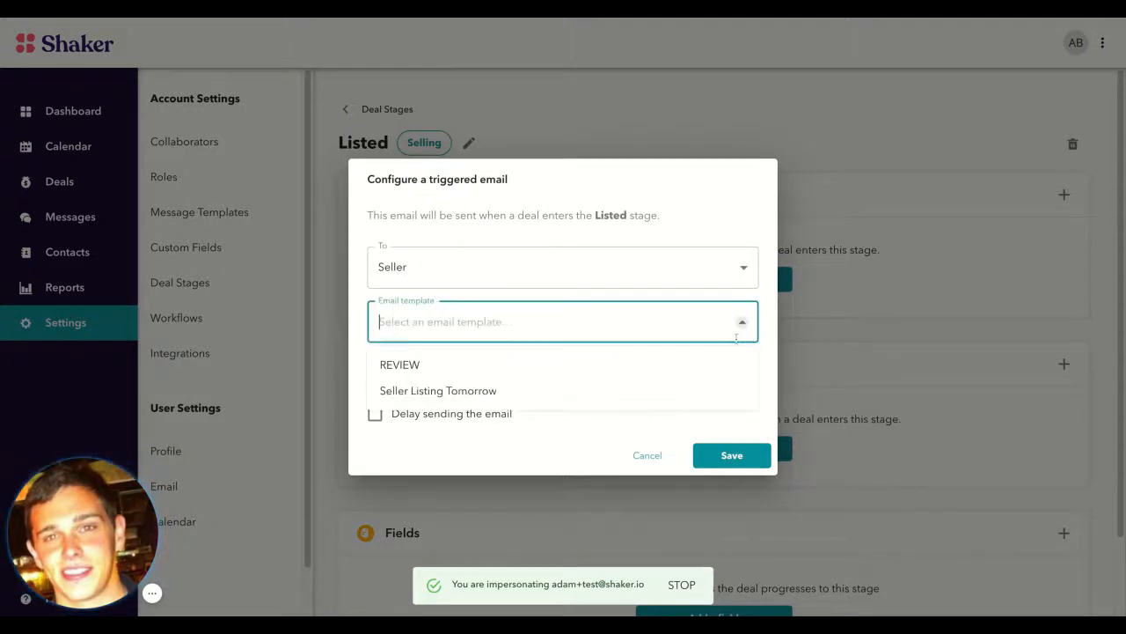
{"action": "left_click", "coordinate": [625, 391]}
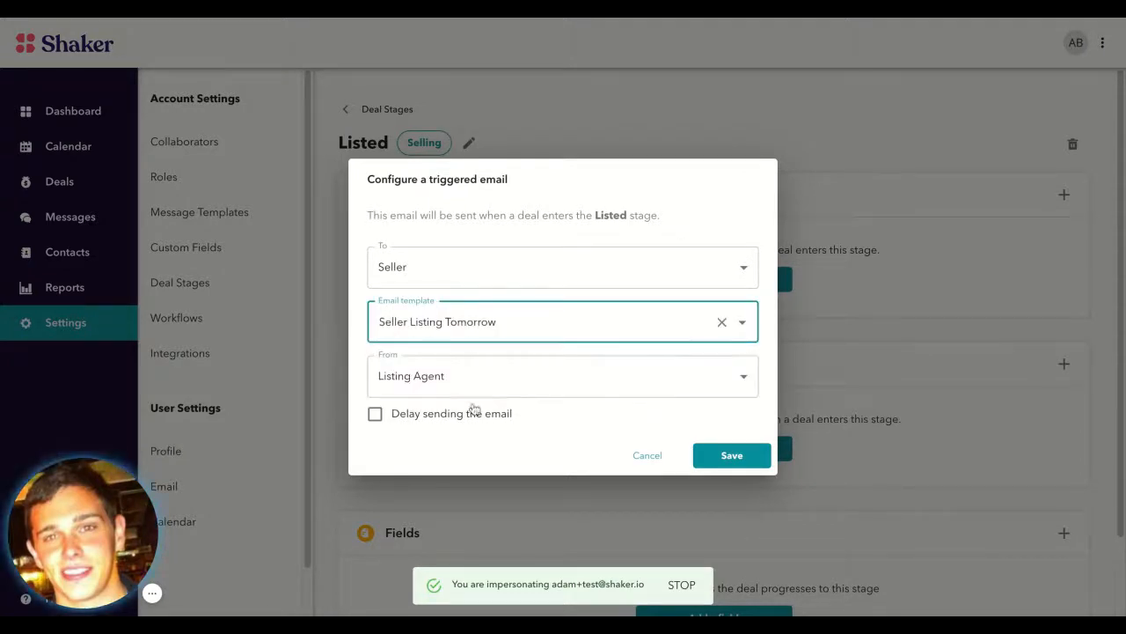
Delay the triggered email so it is sent 1 day before the Listing Date, and save the trigger
{"action": "left_click", "coordinate": [375, 413]}
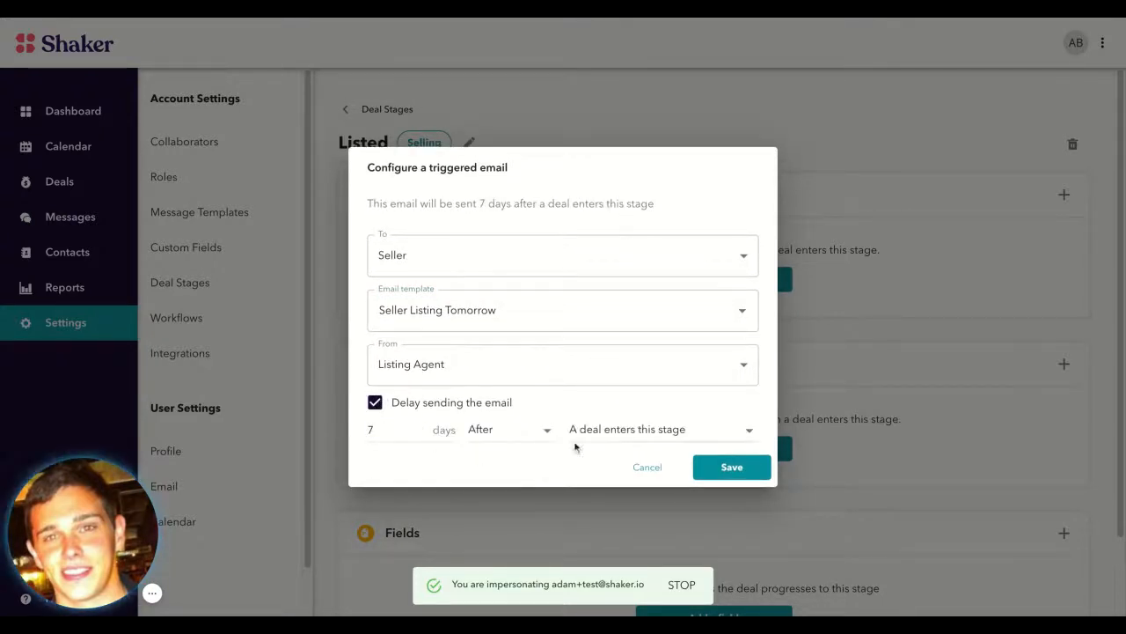
{"action": "left_click", "coordinate": [616, 432]}
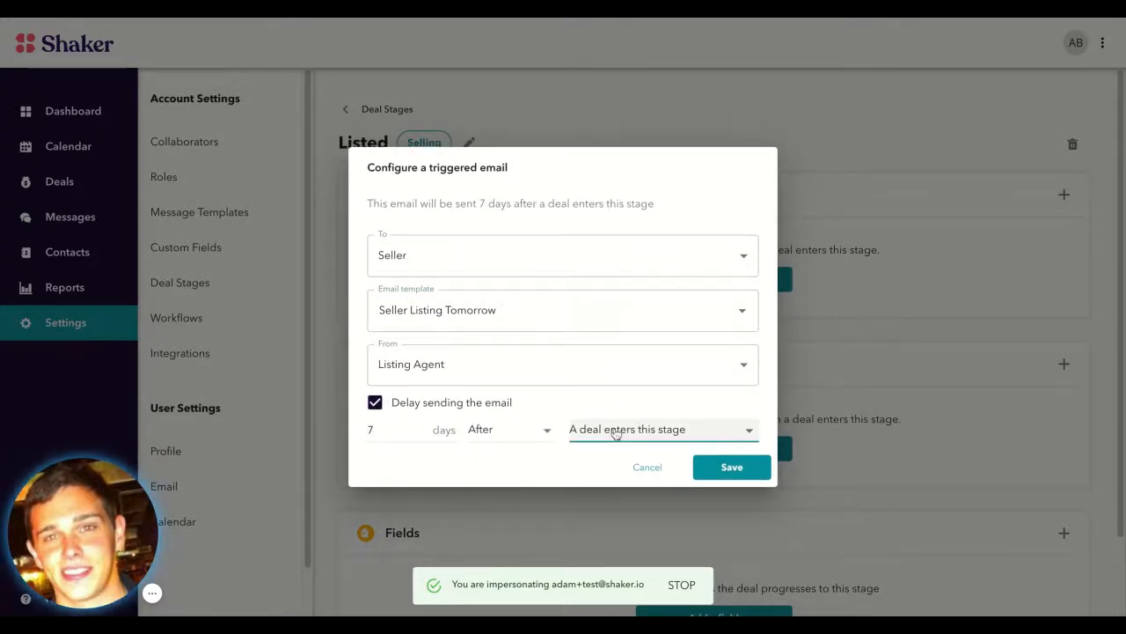
{"action": "left_click", "coordinate": [616, 433]}
{"action": "left_click", "coordinate": [508, 433]}
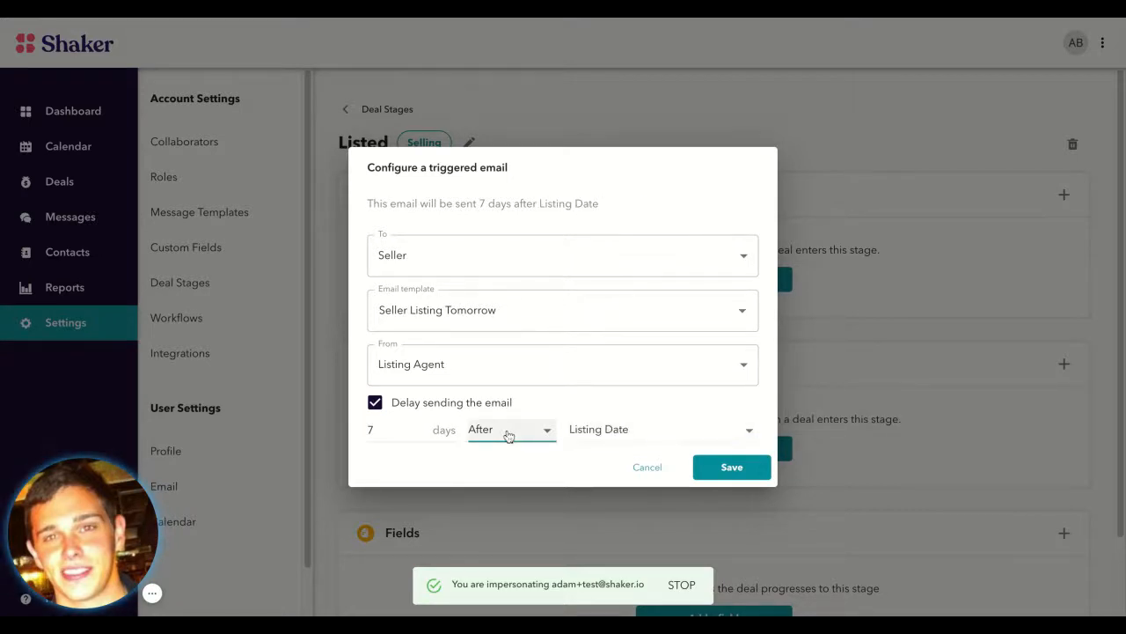
{"action": "left_click", "coordinate": [509, 437]}
{"action": "double_click", "coordinate": [391, 430]}
{"action": "type", "text": "1"}
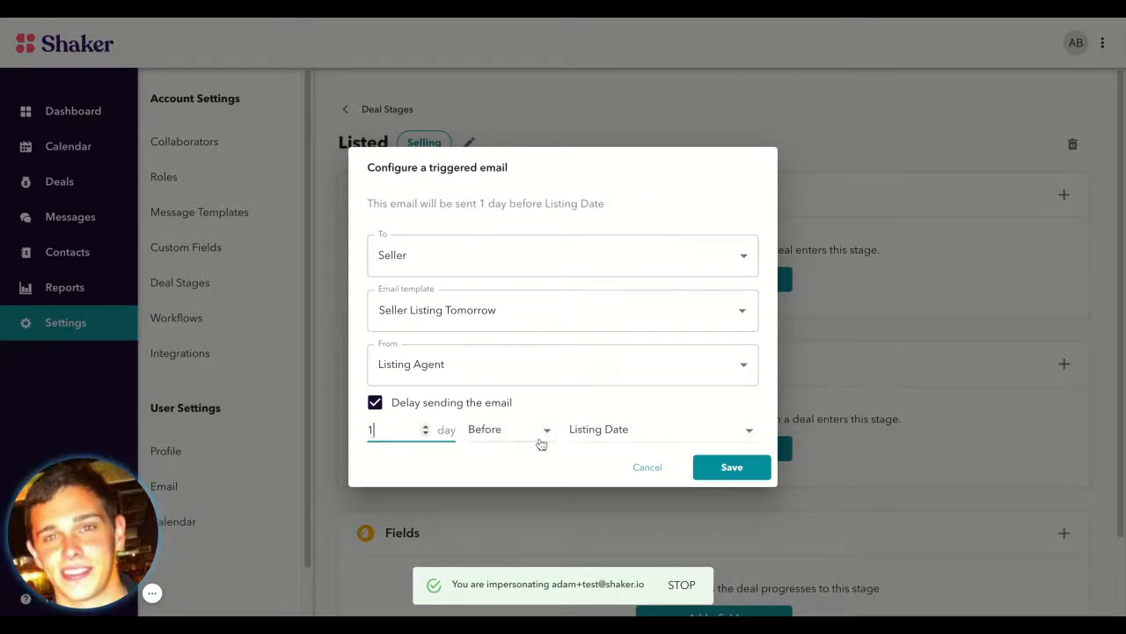
{"action": "left_click", "coordinate": [458, 440]}
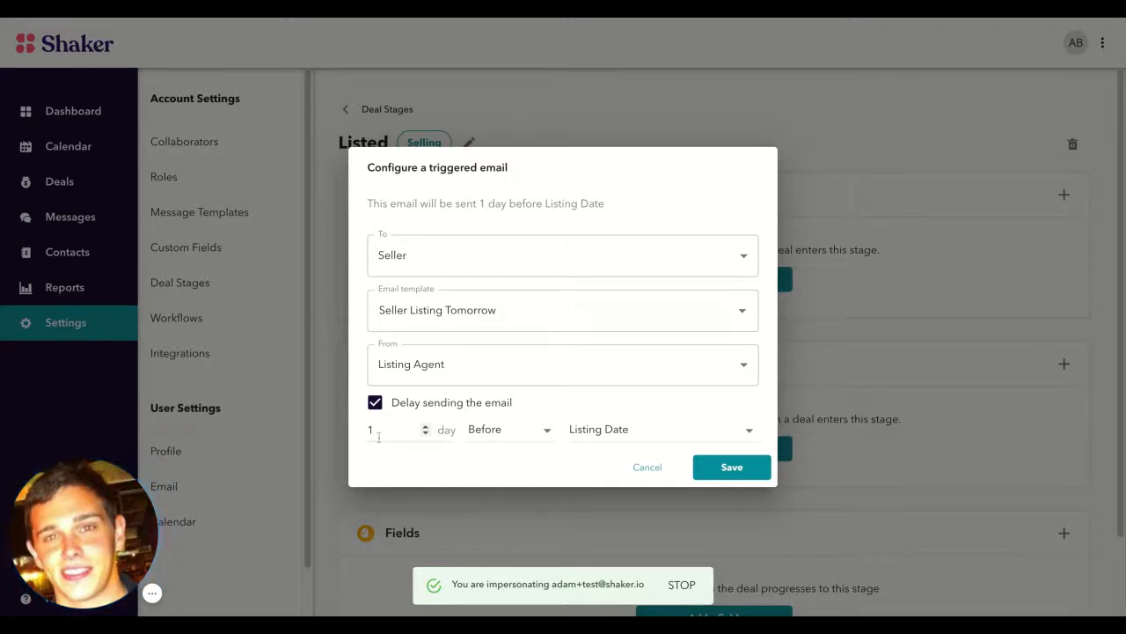
{"action": "left_click", "coordinate": [750, 470]}
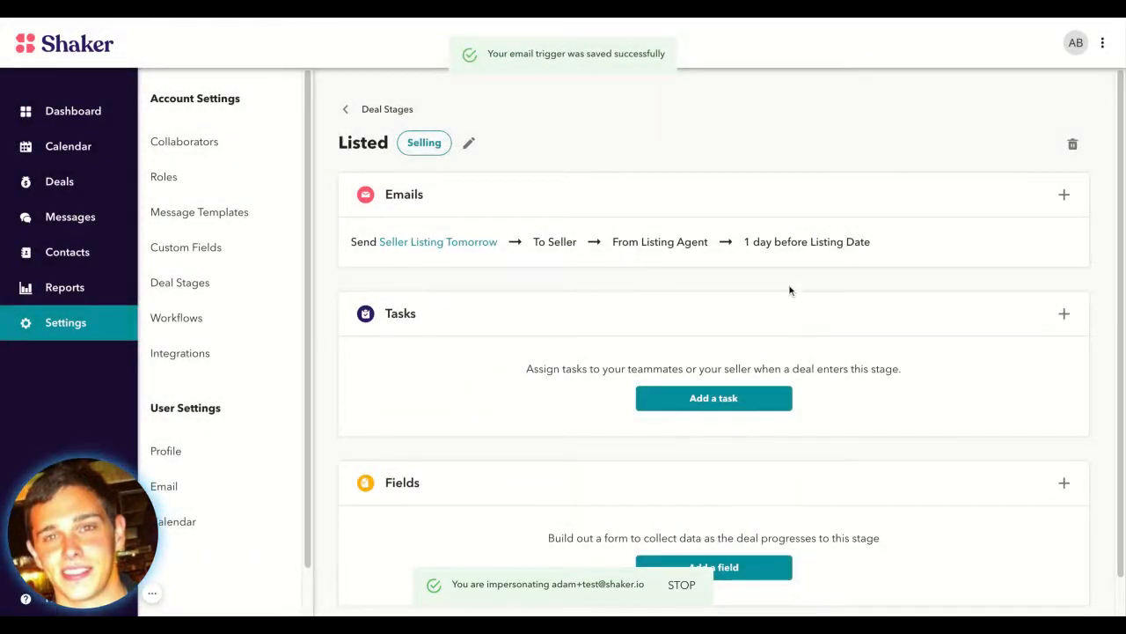
On the Selling deals board, move the first deal in the Prospect stage to the Listed stage
{"action": "left_click", "coordinate": [76, 190]}
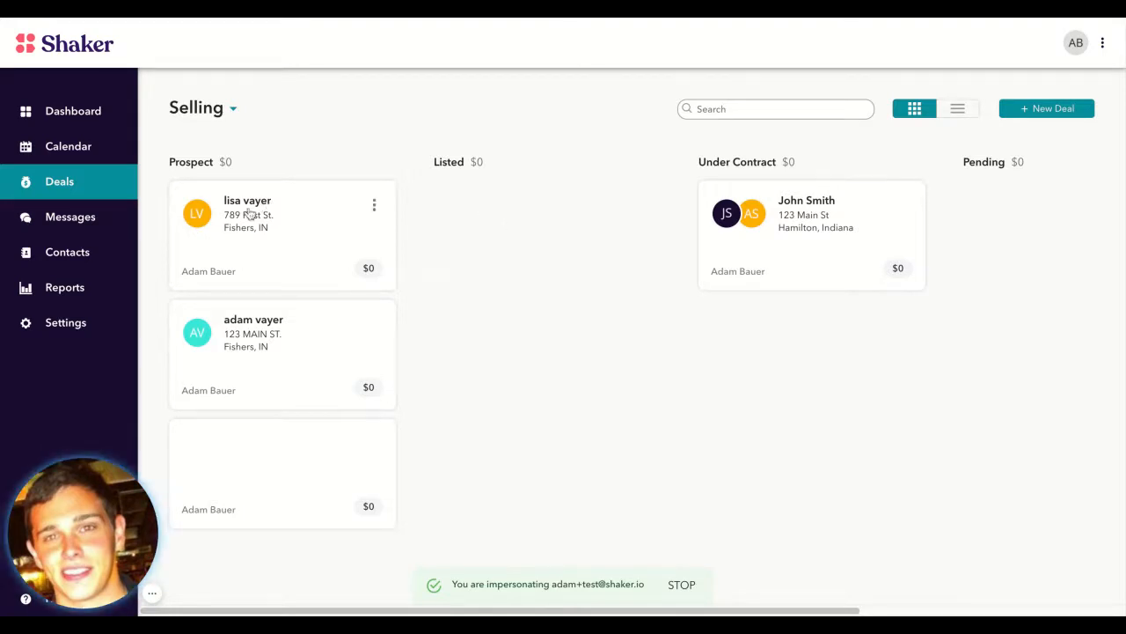
{"action": "left_click_drag", "start_coordinate": [248, 216], "coordinate": [244, 219]}
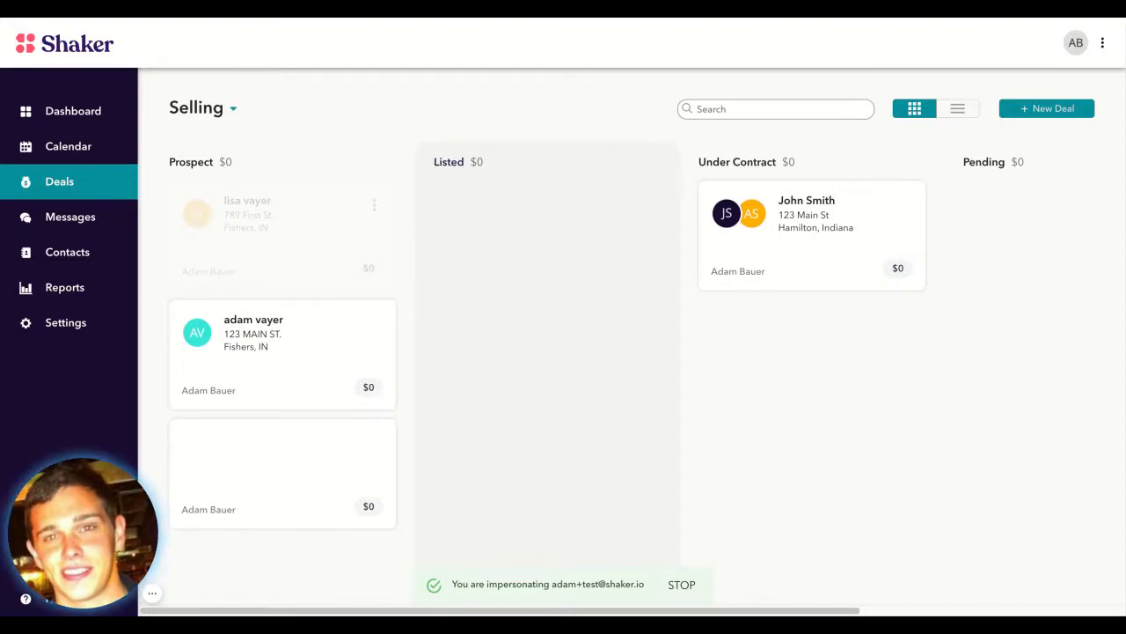
{"action": "left_click_drag", "start_coordinate": [245, 219], "coordinate": [574, 255]}
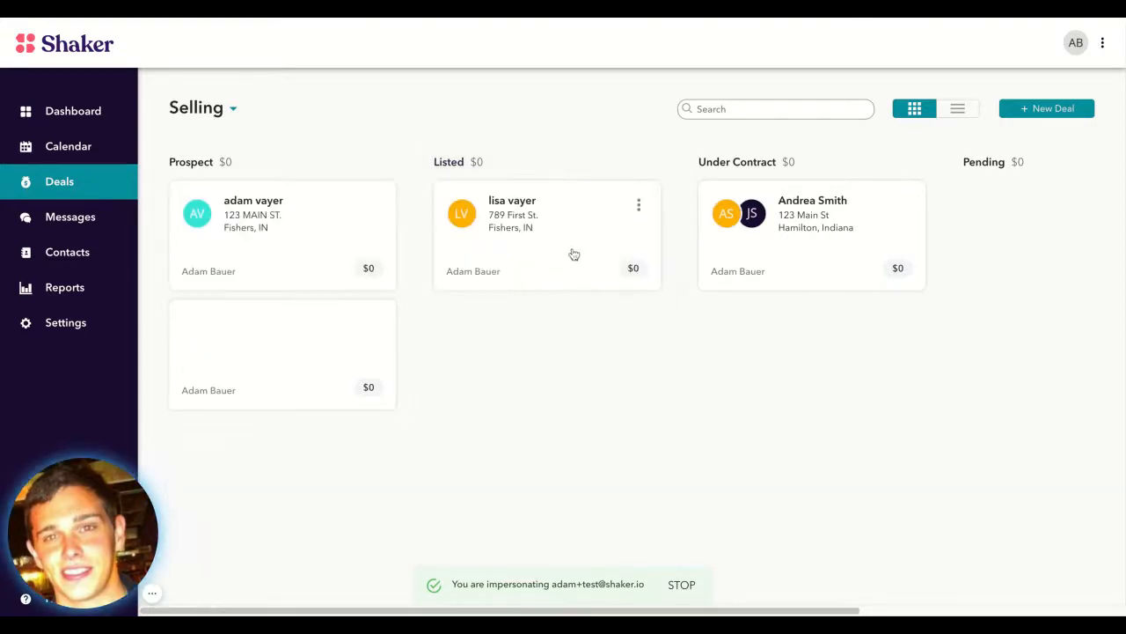